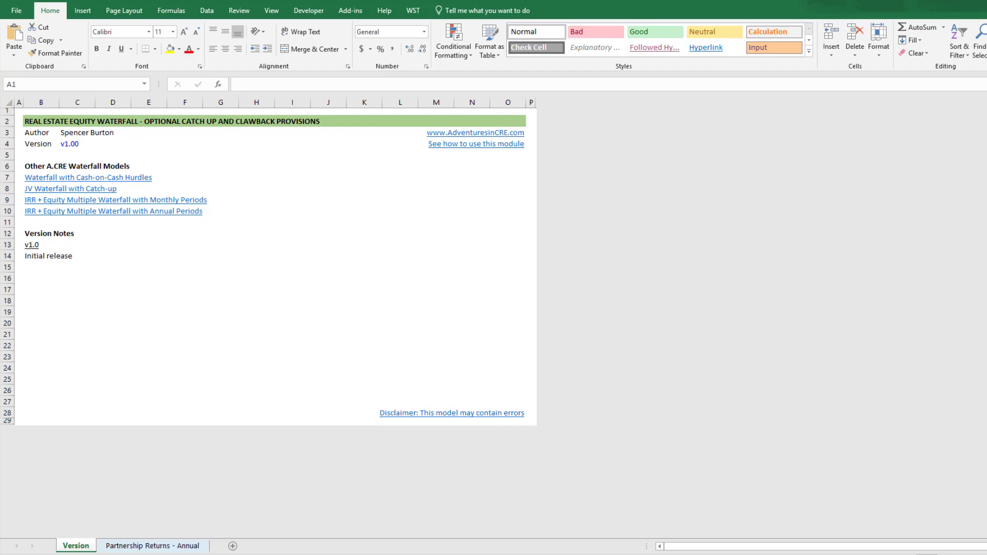
Step: Switch to the 'Partnership Returns - Annual' sheet tab of the equity waterfall workbook
click(152, 545)
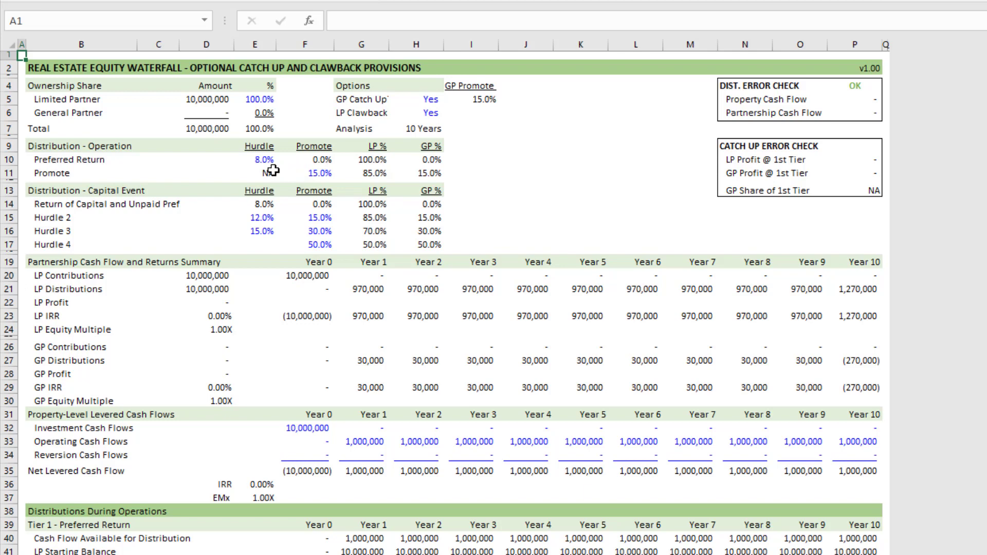
click(47, 146)
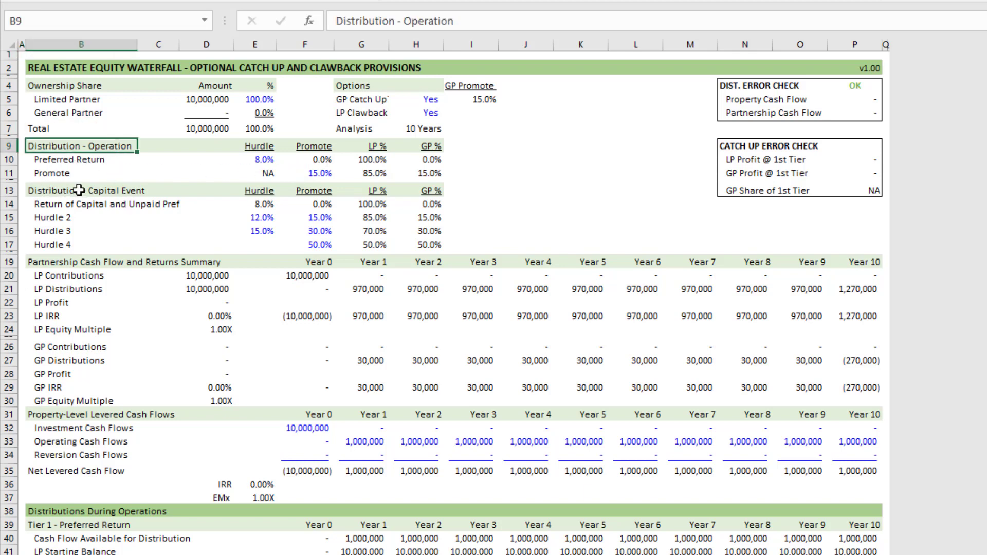
click(80, 192)
click(166, 228)
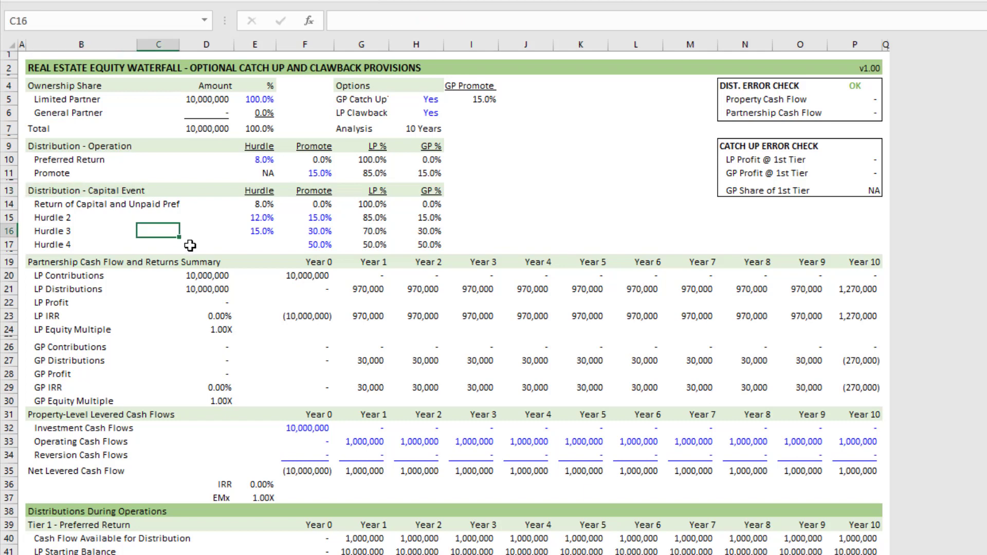
click(262, 100)
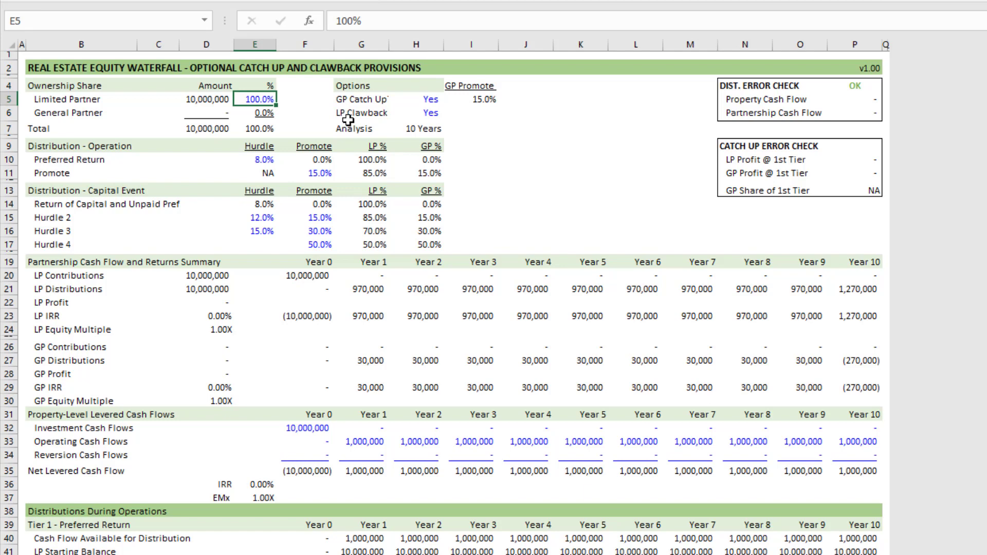
key(Right)
key(Right)
key(Right)
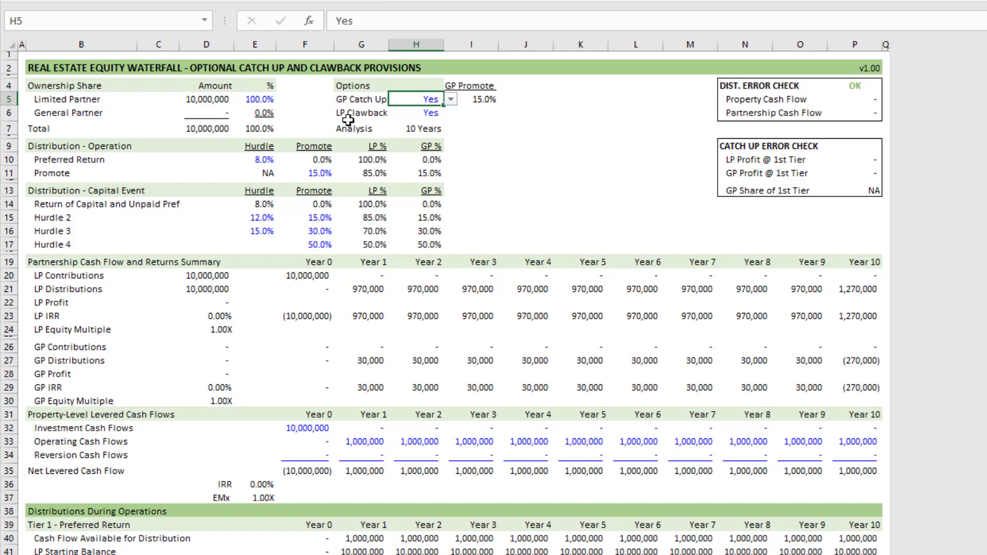
click(483, 102)
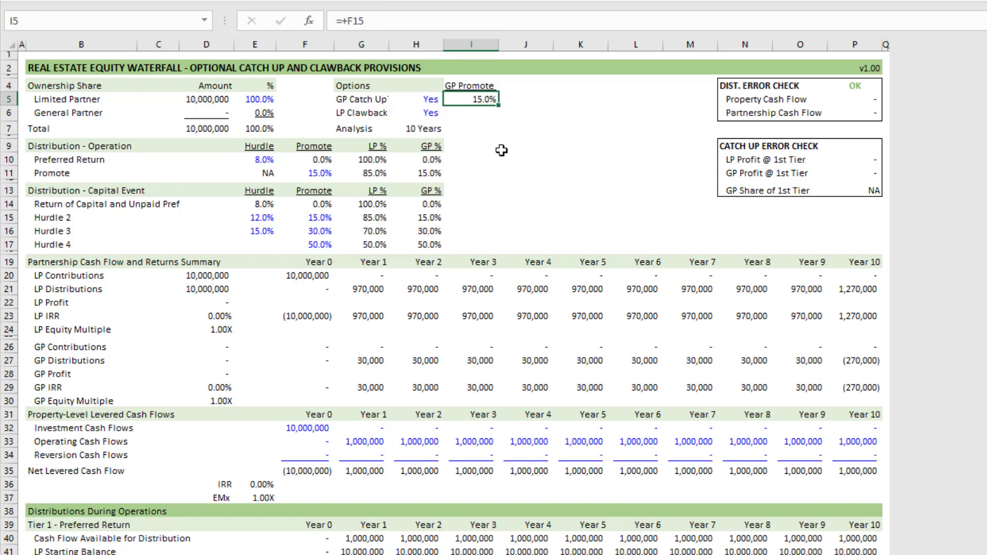
click(52, 220)
click(315, 220)
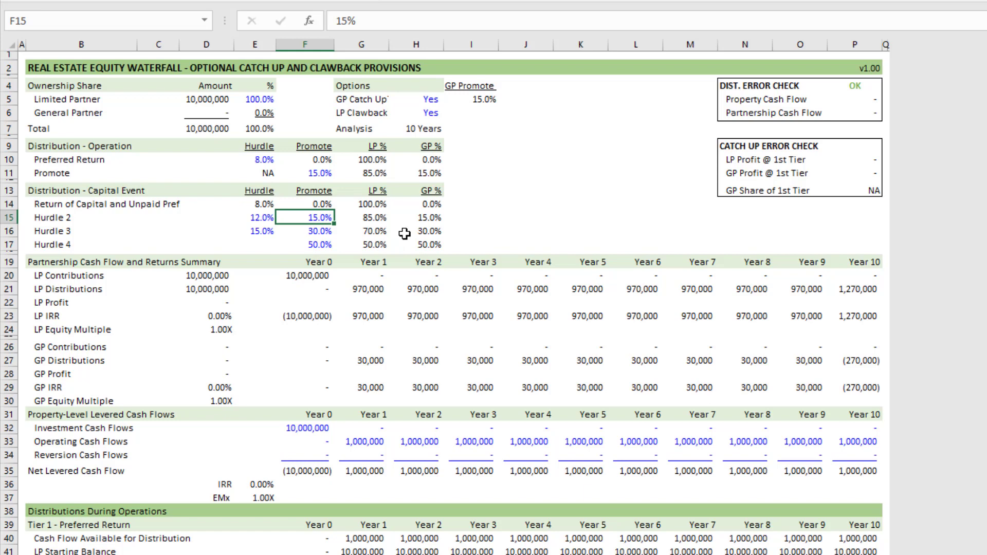
click(381, 218)
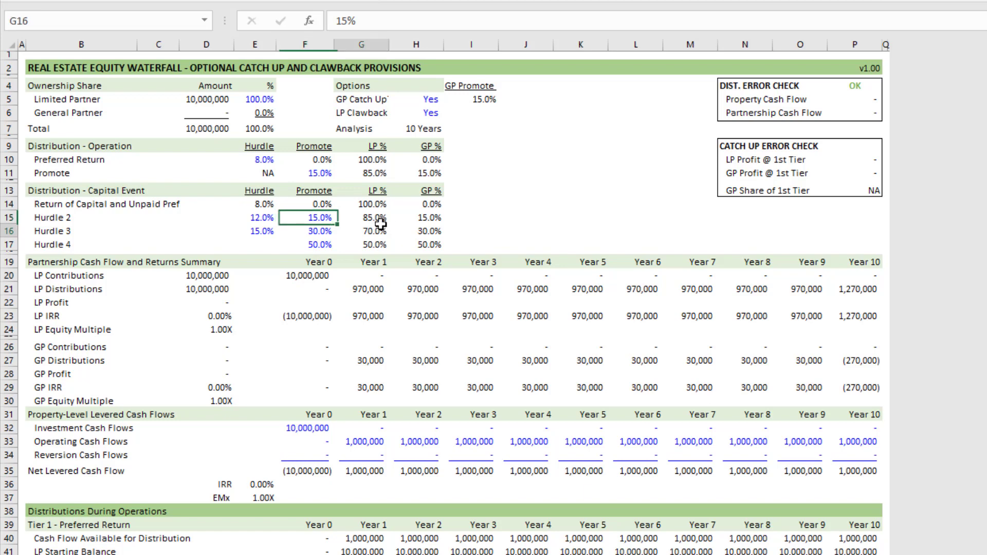
click(319, 216)
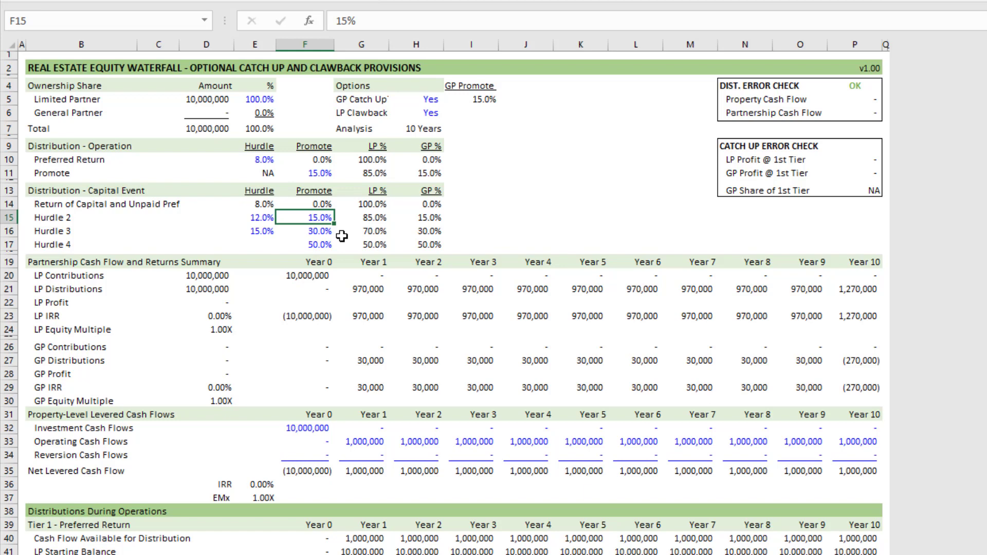
click(382, 219)
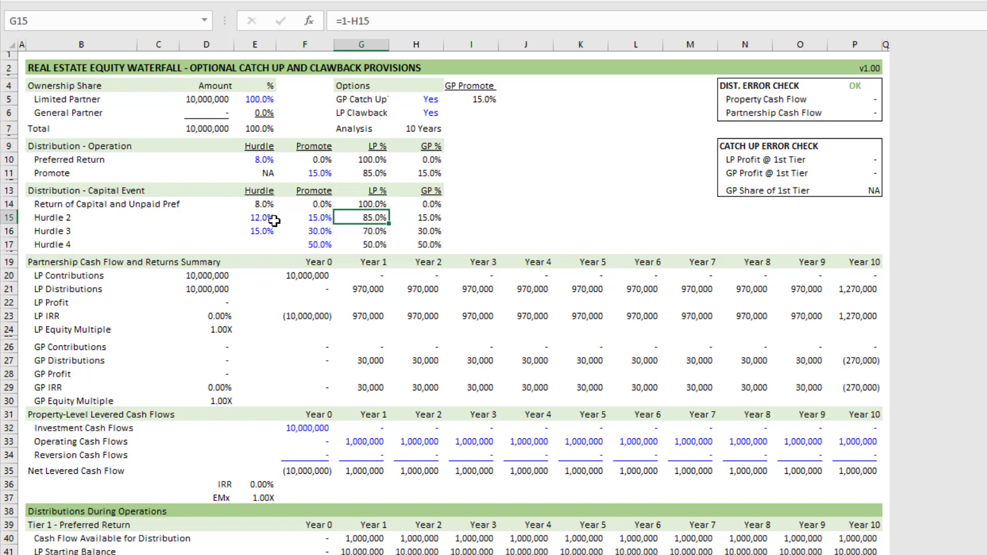
scroll(501, 326, down, 10)
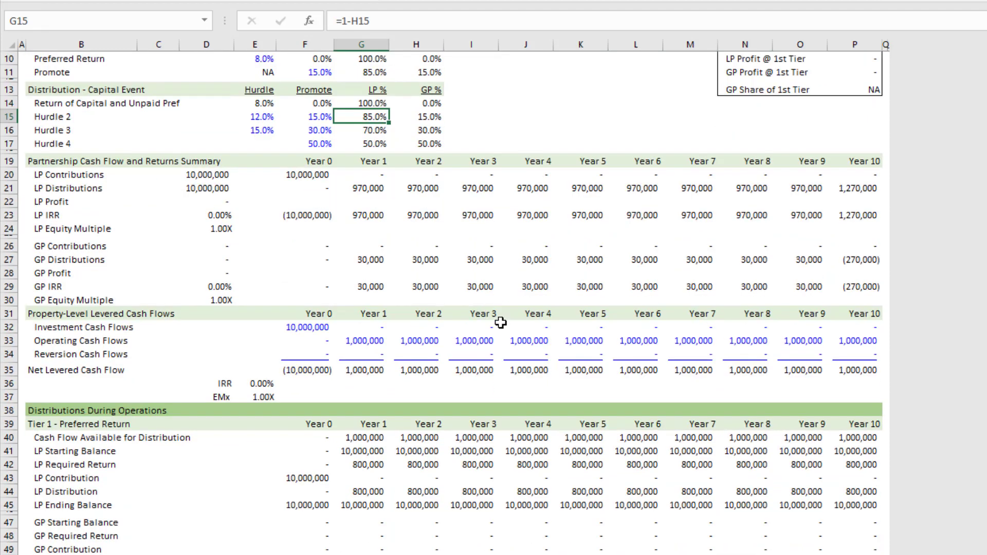
scroll(502, 325, up, 11)
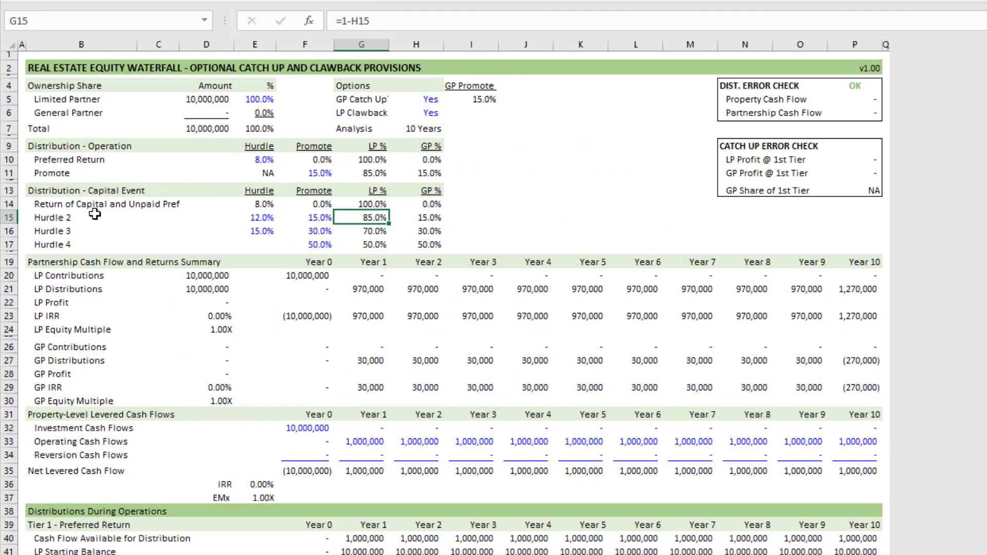
click(199, 218)
click(261, 218)
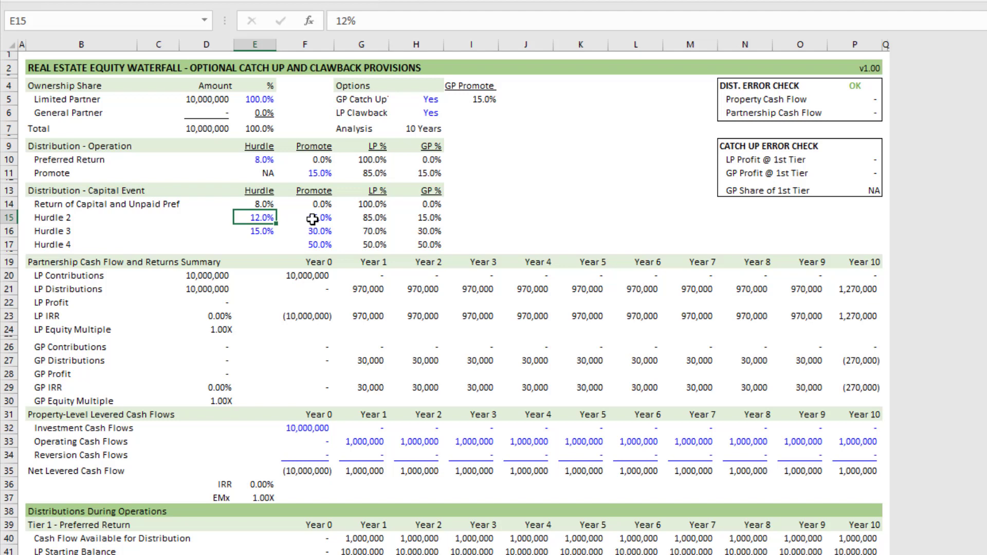
click(311, 218)
click(270, 231)
click(311, 231)
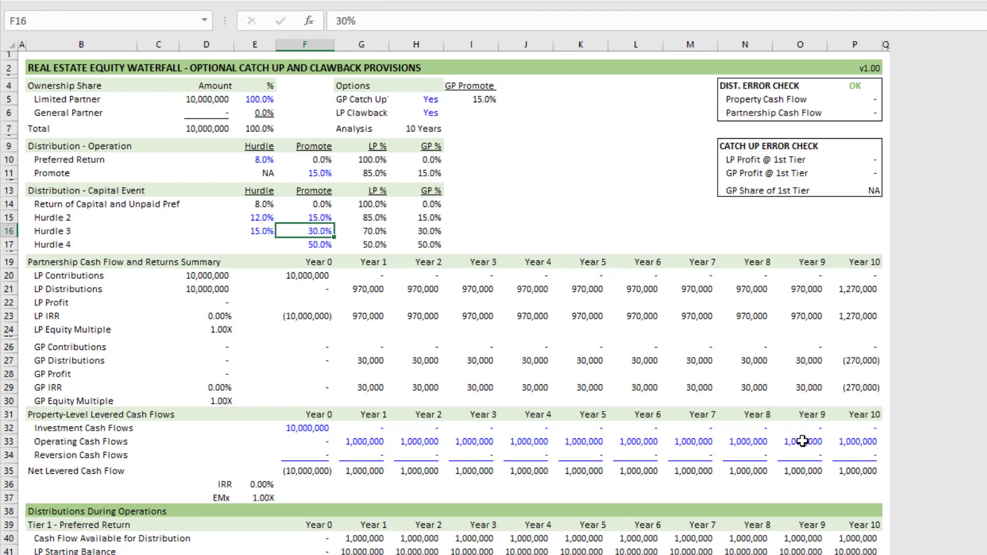
Step: Enter 20,000,000 as the Year 10 reversion cash flow in P34
click(852, 455)
text(2000000)
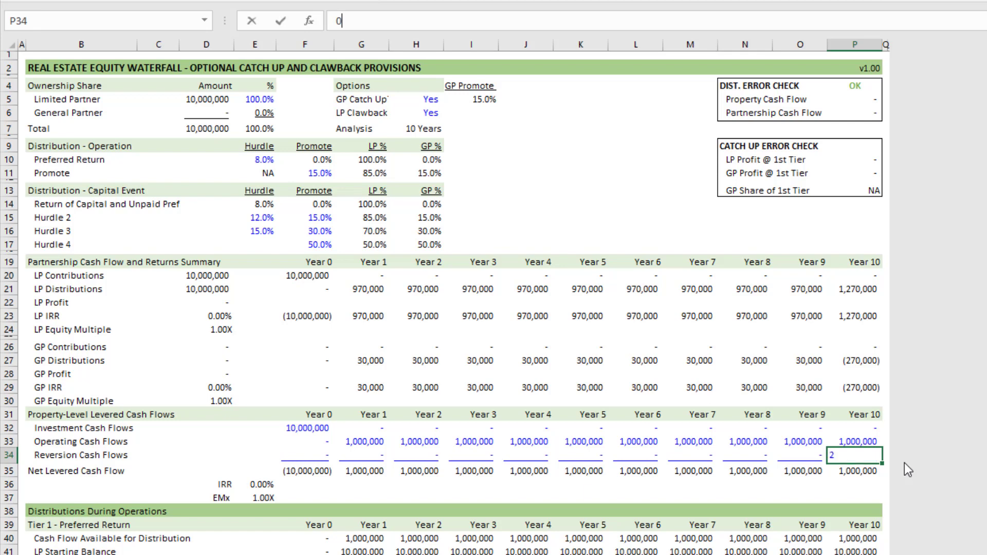
key(Return)
key(Up)
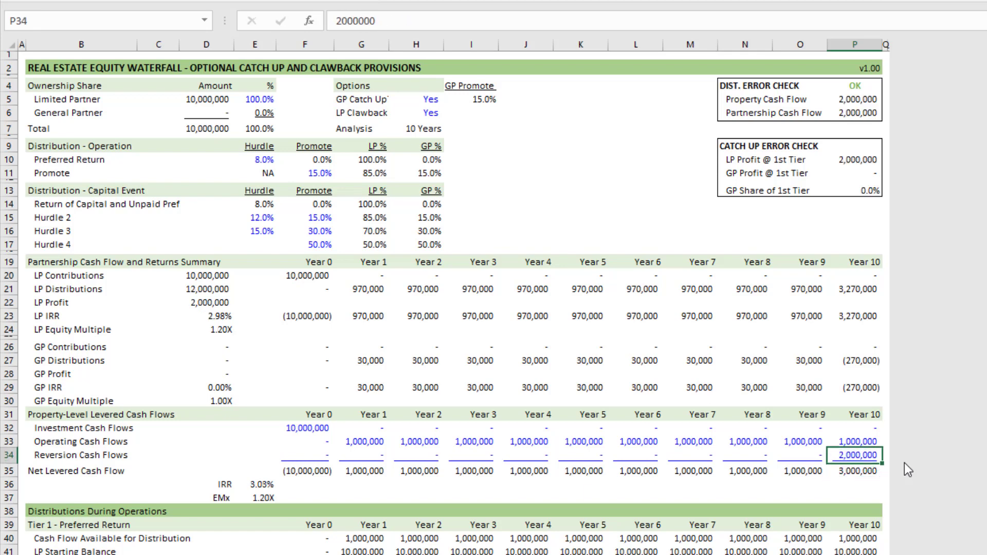
key(F2)
text(0)
key(Return)
Step: Scroll down to the Distributions During Operations section to review the results
key(Up)
key(Left)
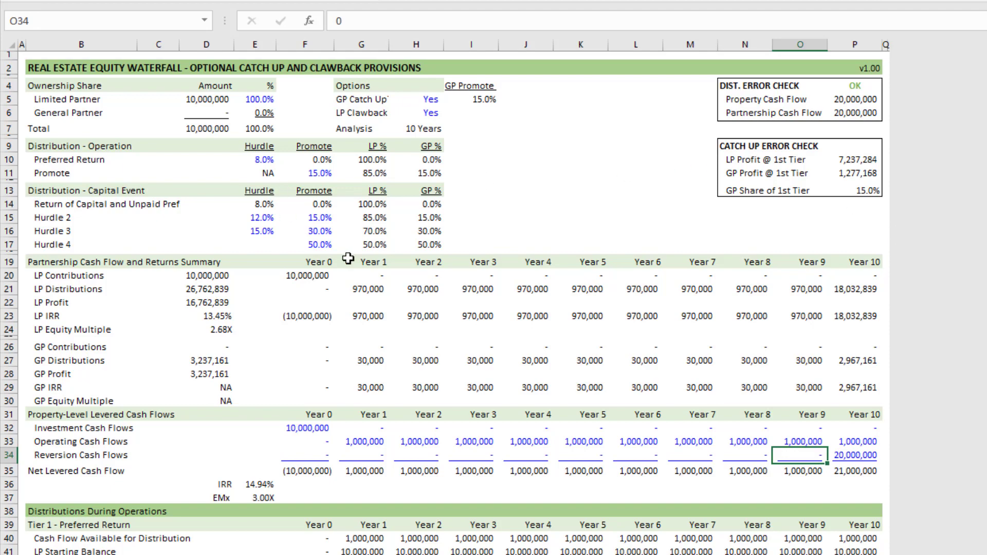
scroll(348, 259, down, 3)
scroll(348, 259, down, 2)
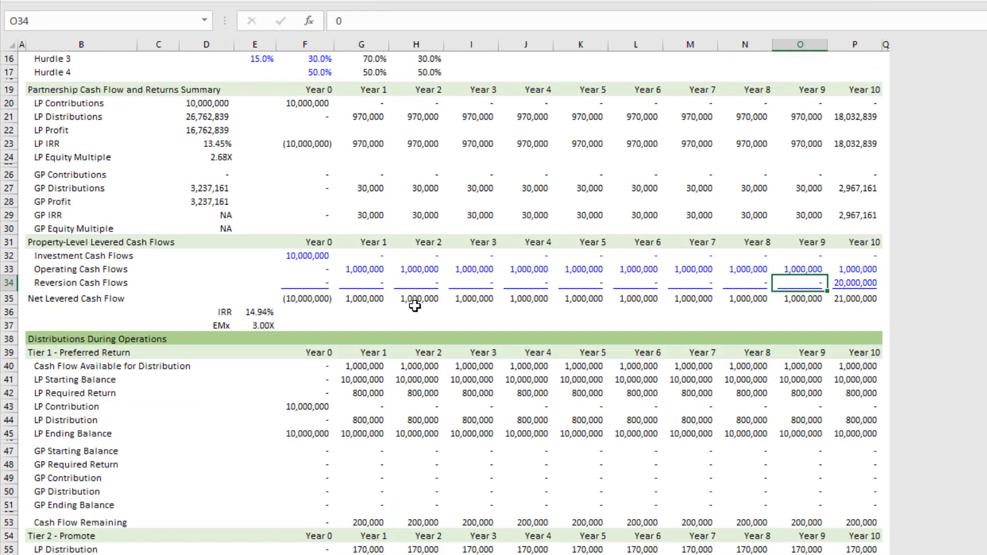
click(48, 338)
Step: Review the LP preferred return distributions for Years 1–7
scroll(106, 352, down, 2)
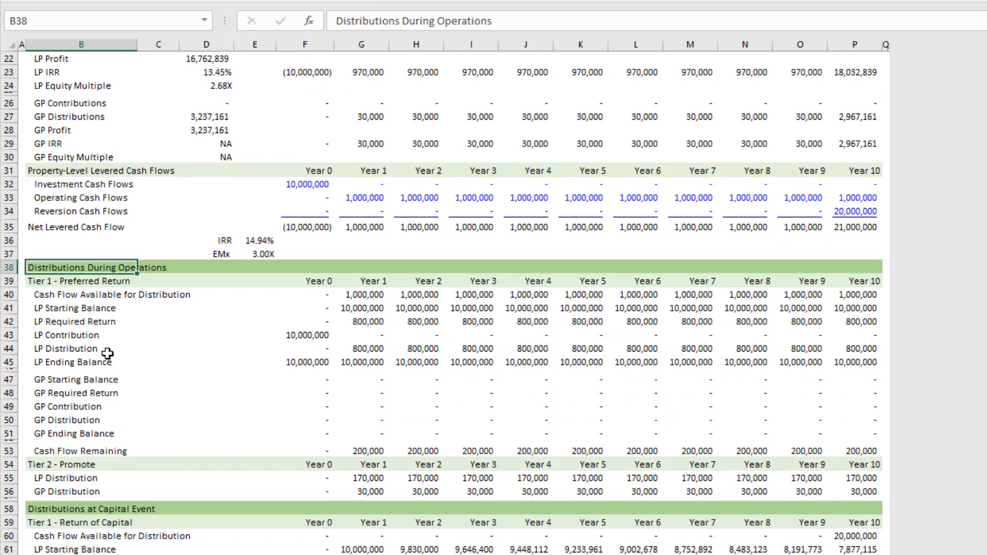
click(90, 349)
drag(365, 349, 715, 349)
scroll(358, 216, up, 5)
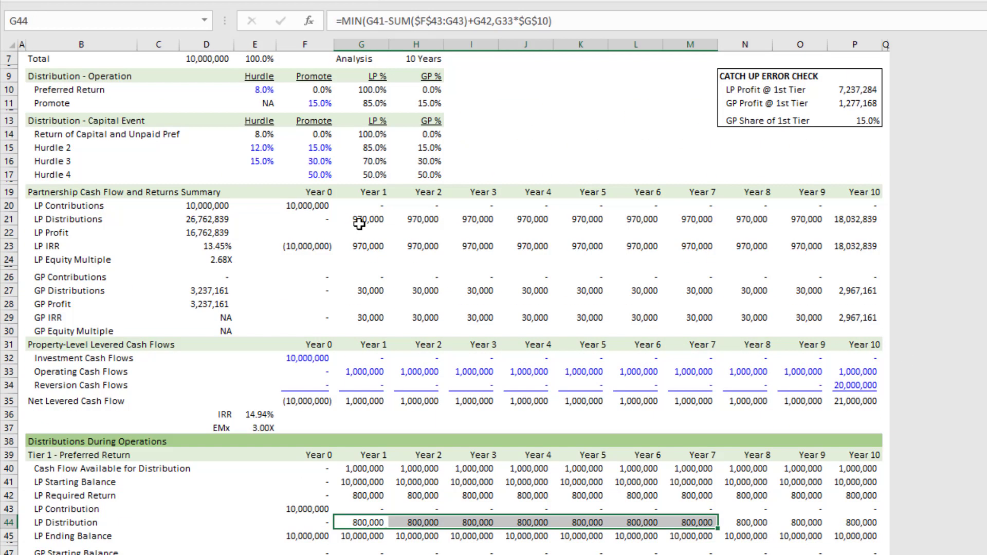
Step: Clear the operations promote in F11 and check the GP promote distributions for Years 1–10
click(325, 109)
key(Delete)
scroll(378, 13, down, 3)
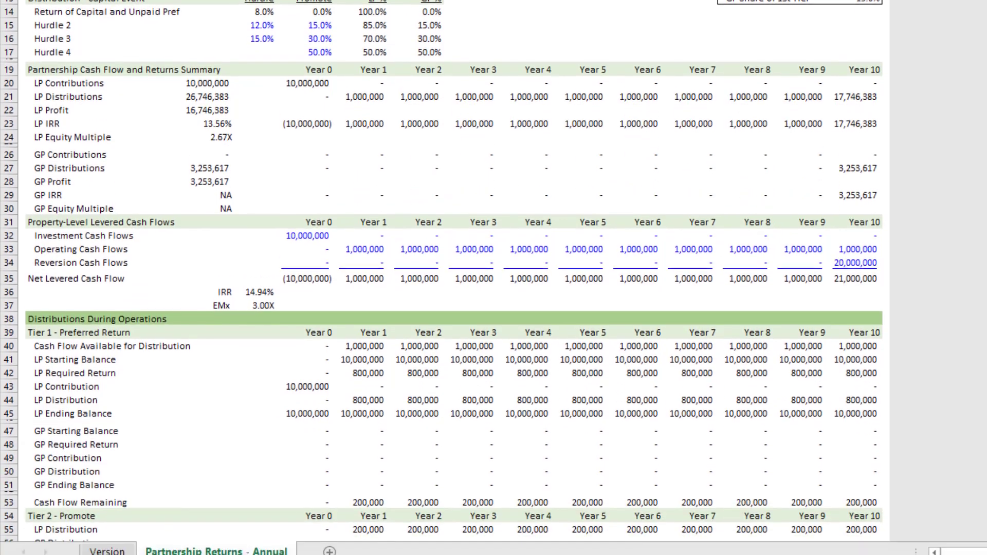
scroll(386, 78, down, 3)
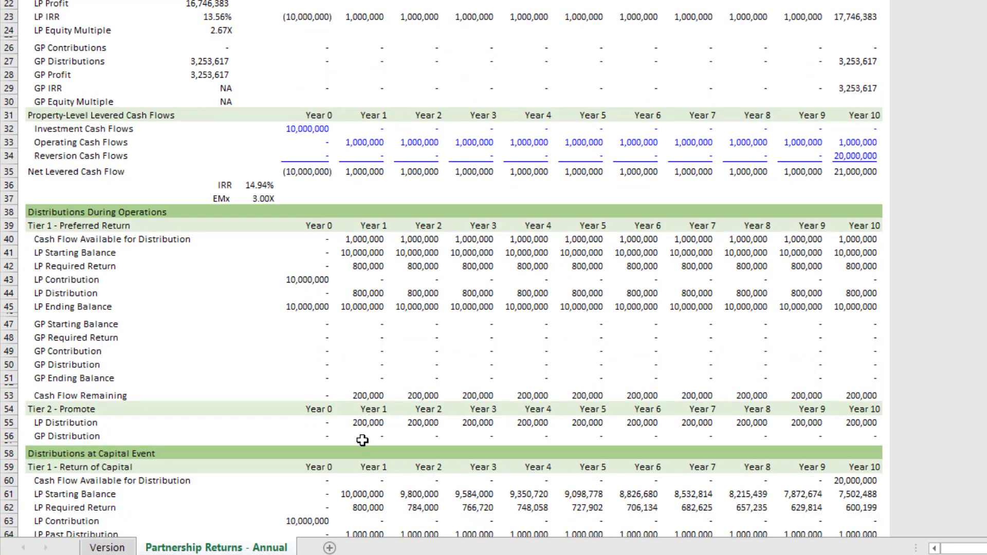
drag(373, 432, 874, 437)
scroll(643, 373, down, 3)
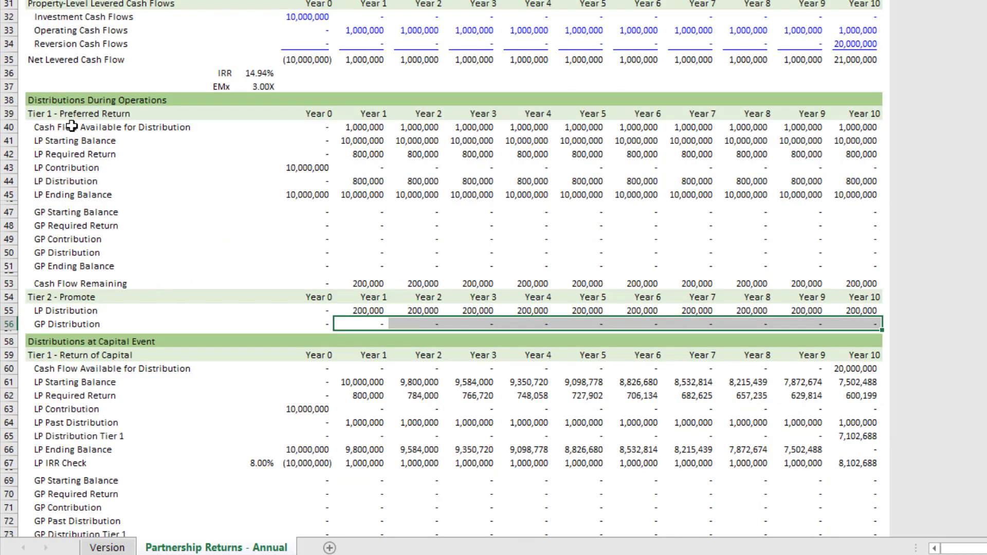
key(ctrl+z)
click(389, 236)
scroll(389, 236, down, 6)
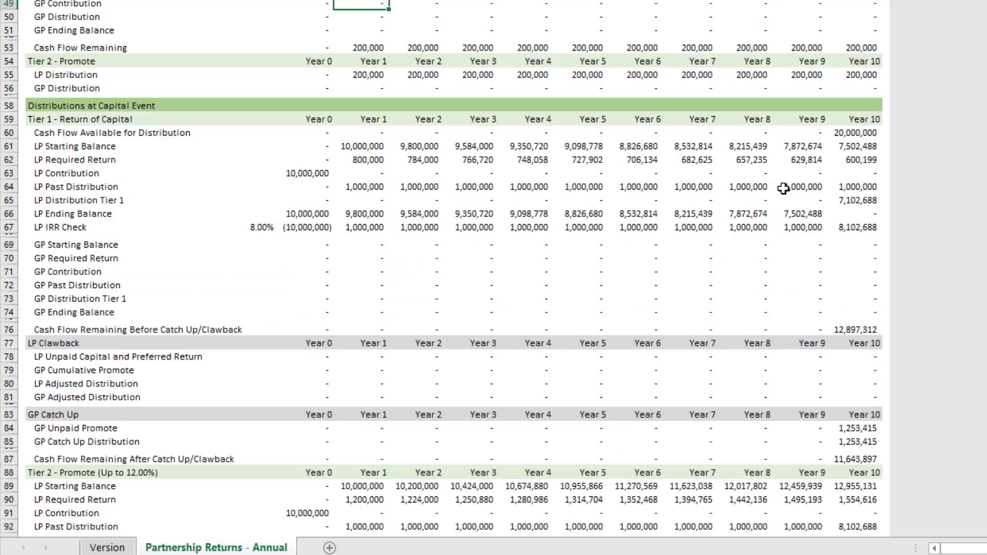
Step: Check the Year 10 LP Tier 1 distribution (7,102,688) and the 12,897,312 remaining before catch-up/clawback
click(860, 200)
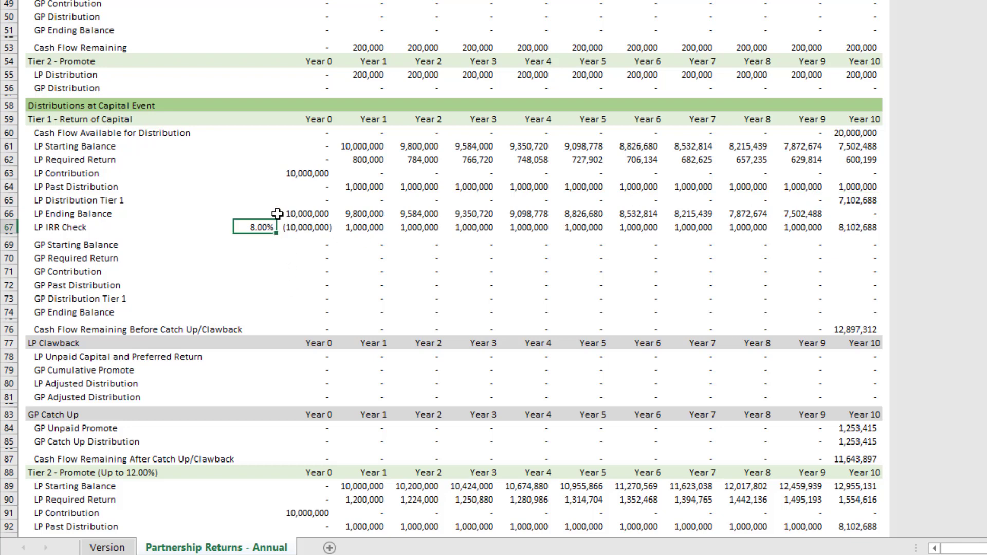
scroll(278, 214, down, 2)
click(846, 258)
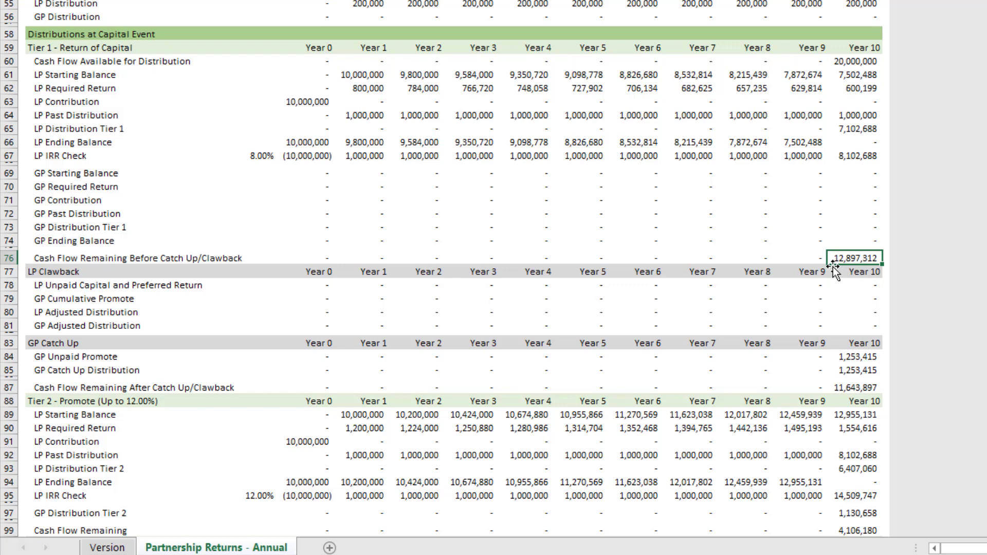
scroll(833, 267, down, 2)
scroll(157, 220, down, 2)
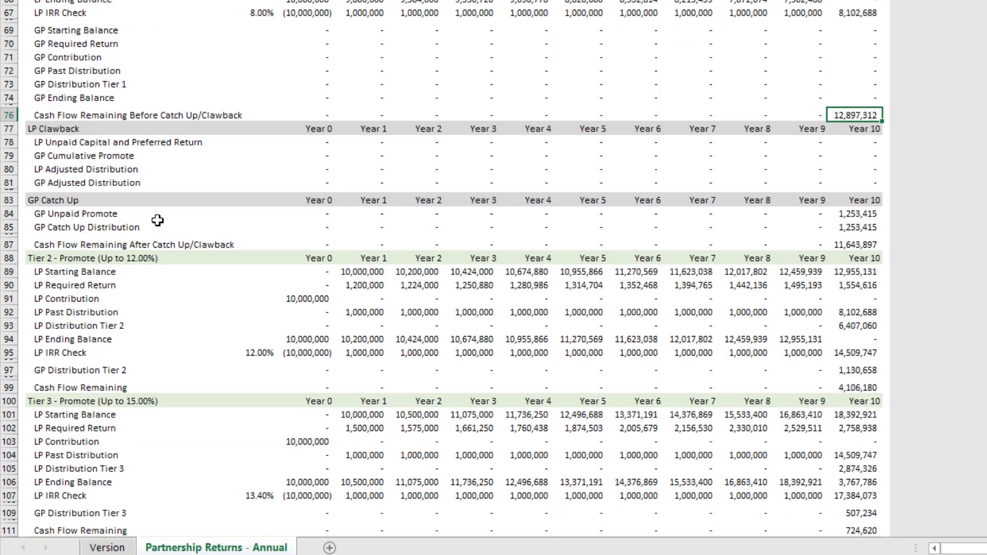
click(41, 201)
click(39, 214)
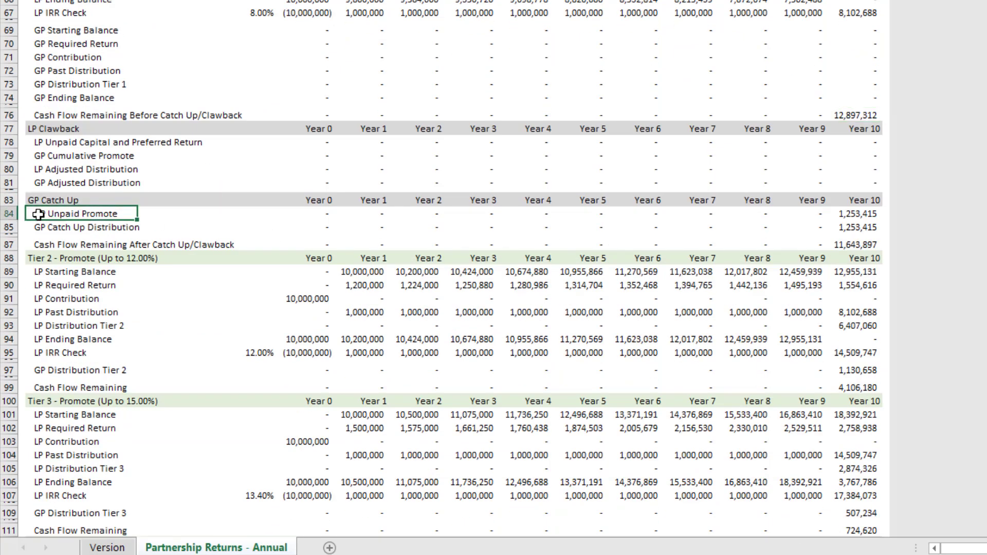
drag(39, 214, 841, 214)
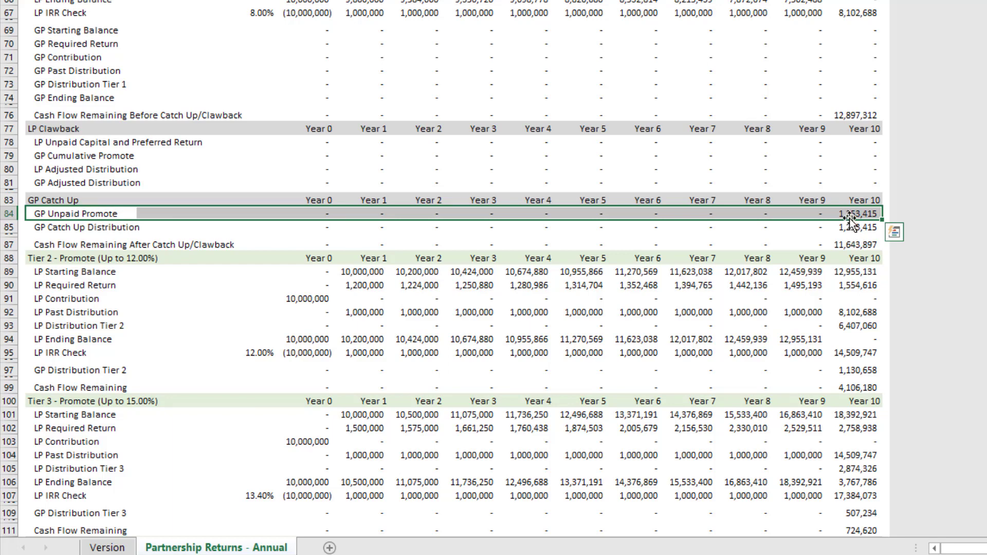
scroll(848, 216, up, 20)
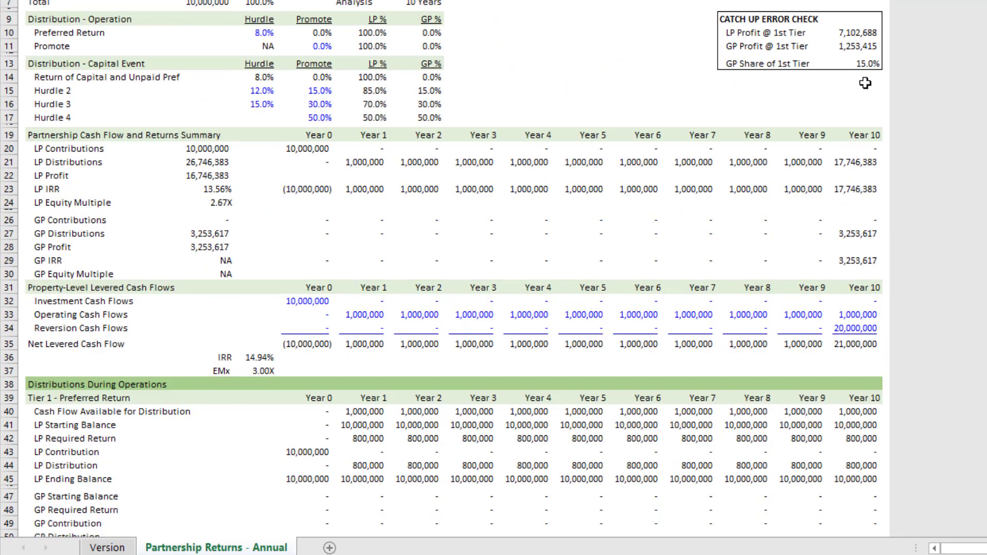
click(871, 64)
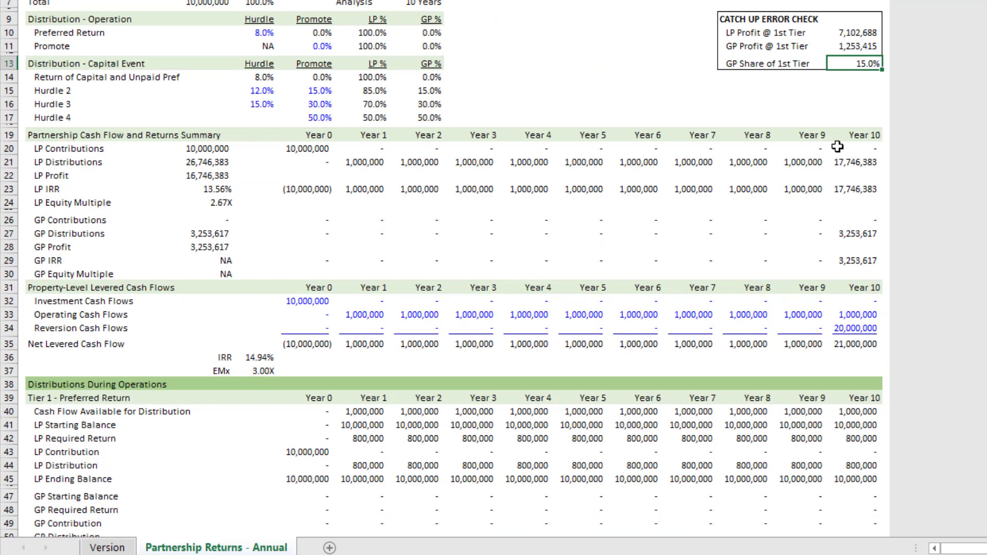
scroll(816, 198, down, 20)
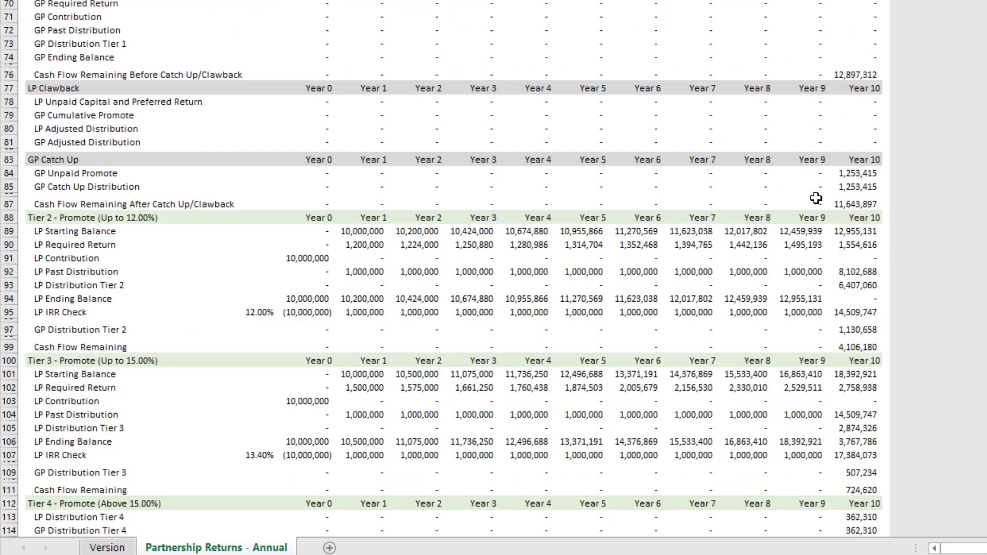
click(855, 186)
click(851, 77)
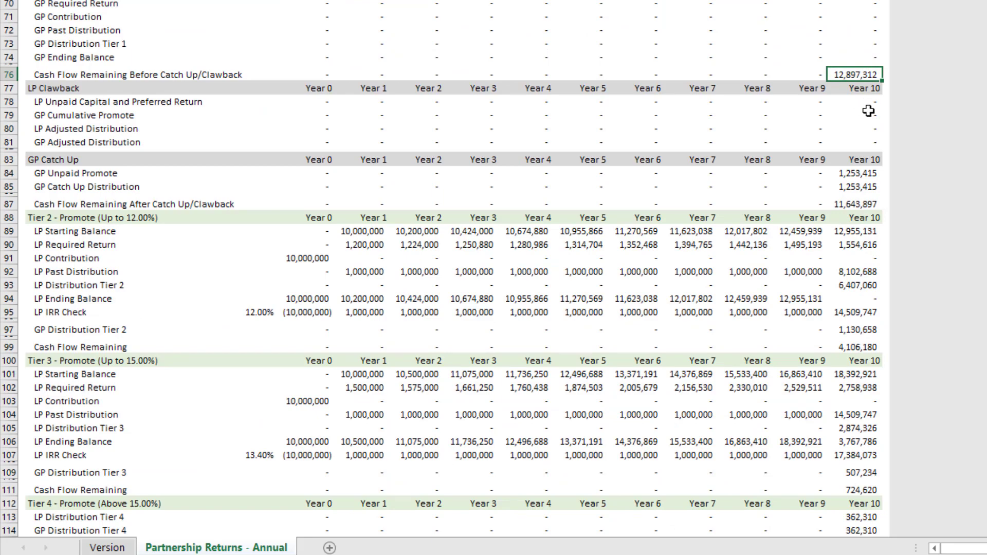
click(860, 187)
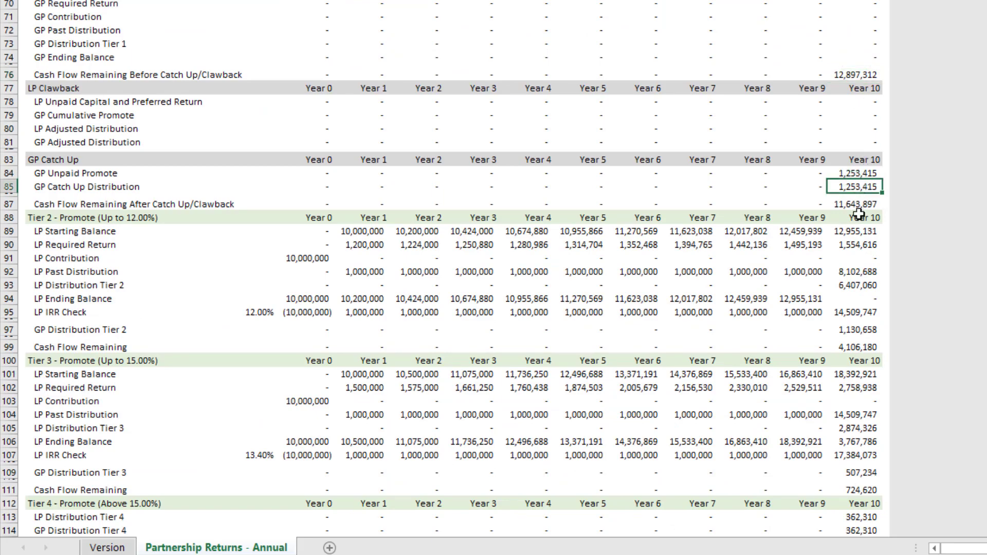
scroll(855, 227, up, 20)
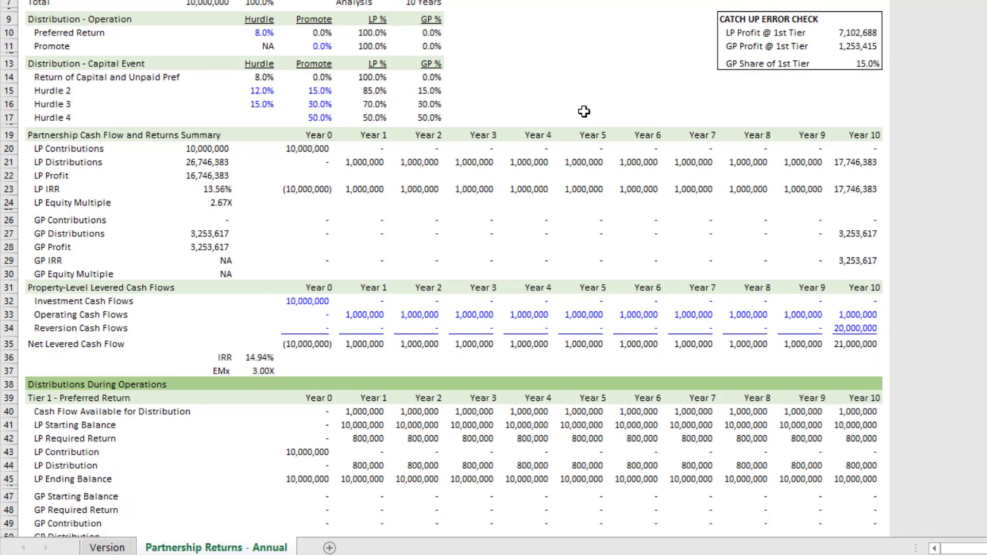
scroll(566, 165, down, 20)
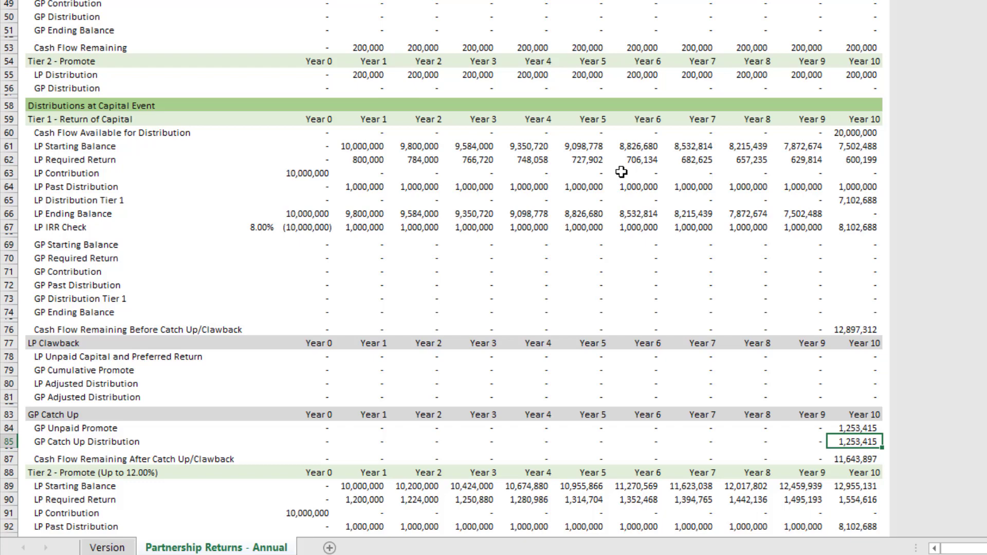
scroll(741, 175, down, 3)
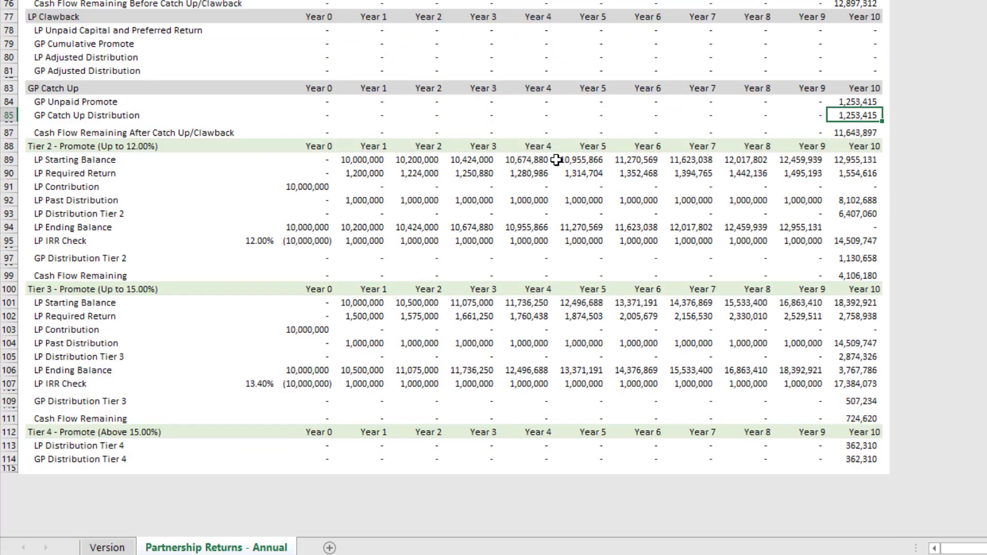
click(70, 147)
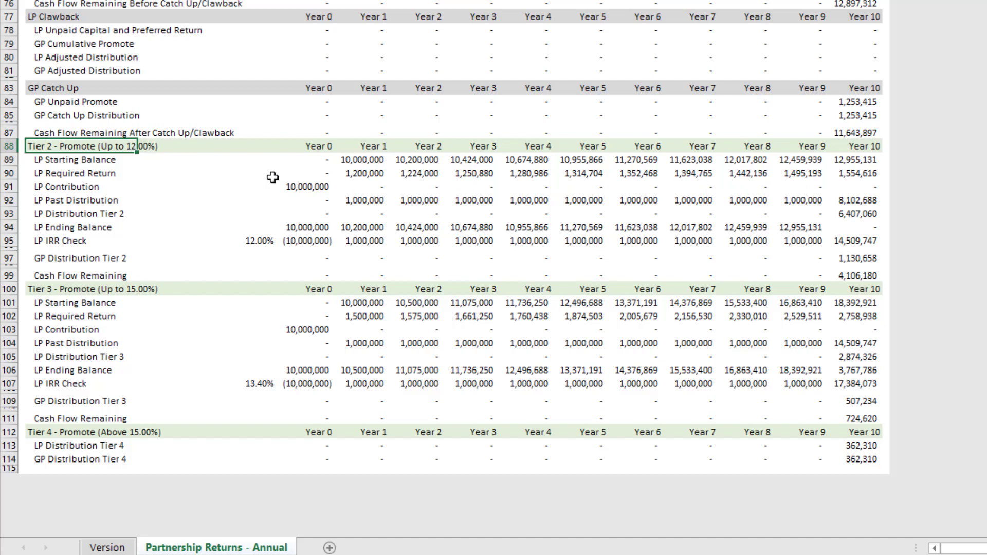
scroll(115, 279, down, 2)
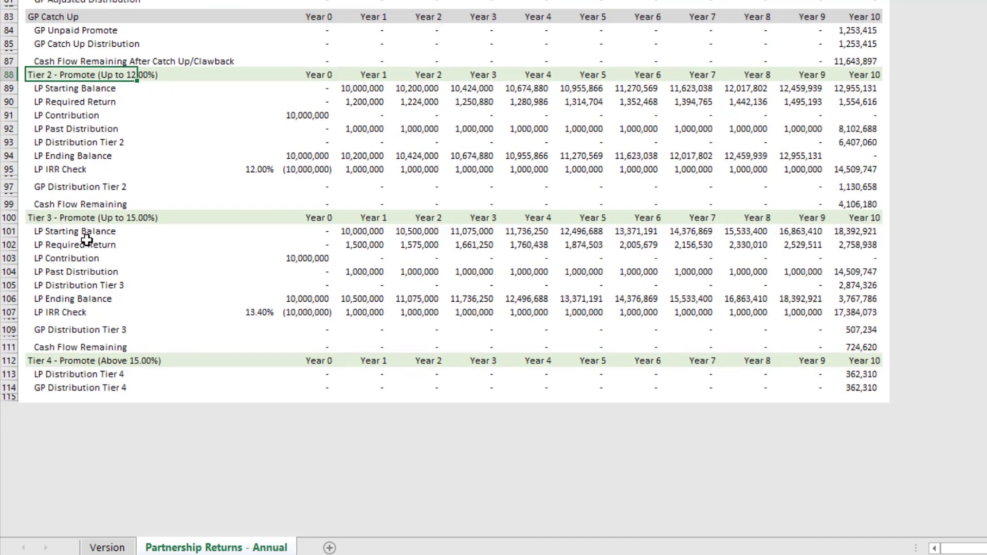
drag(88, 242, 257, 330)
click(154, 248)
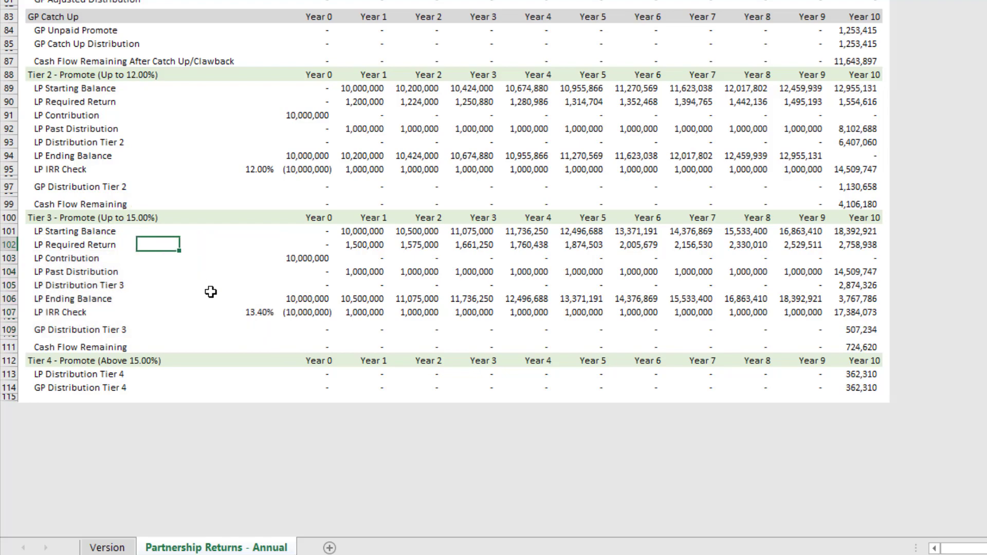
click(113, 383)
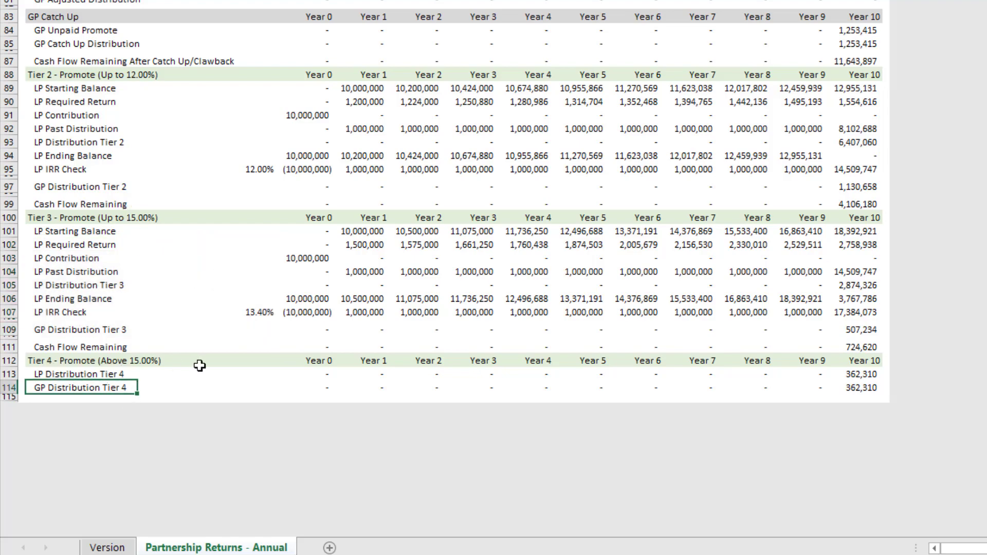
scroll(253, 301, up, 20)
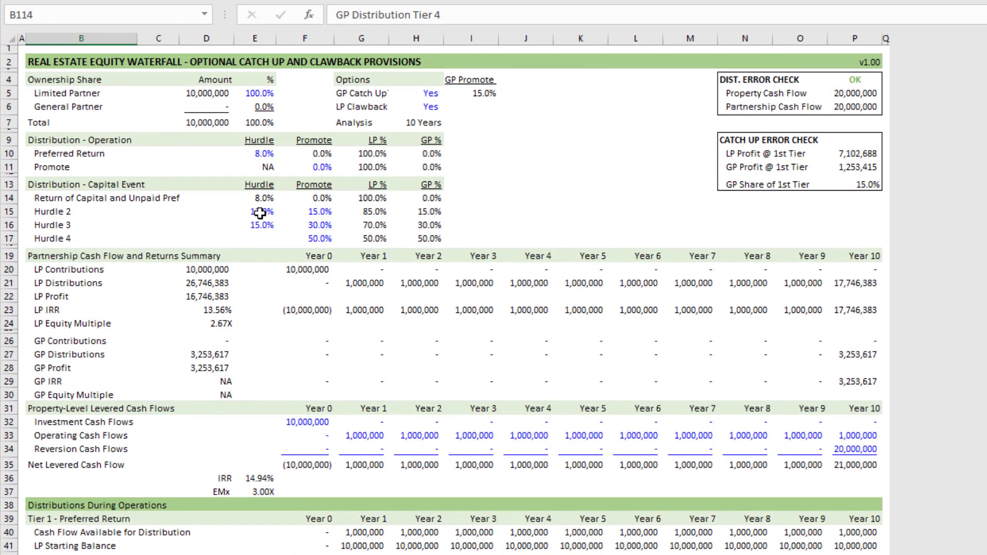
click(260, 93)
key(Right)
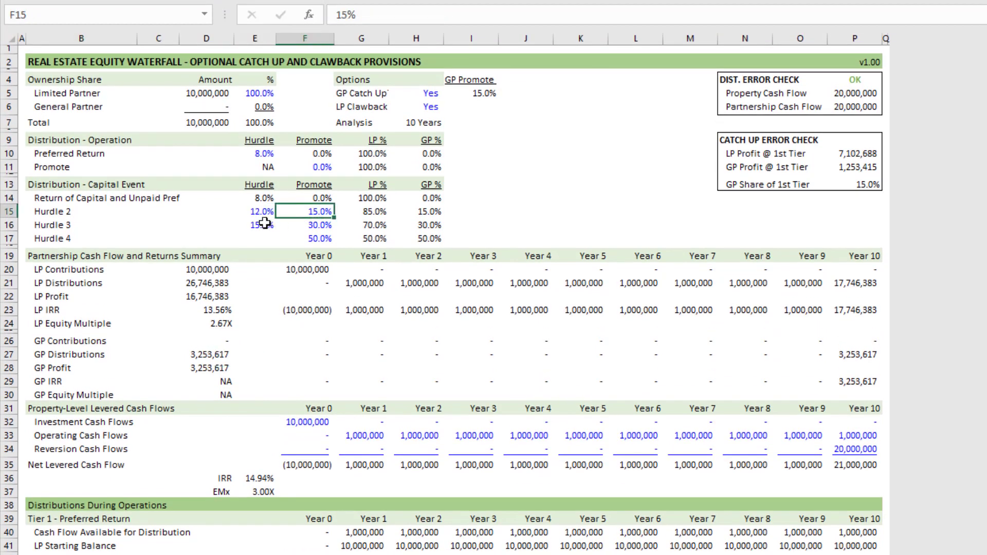
click(268, 225)
click(310, 225)
click(314, 238)
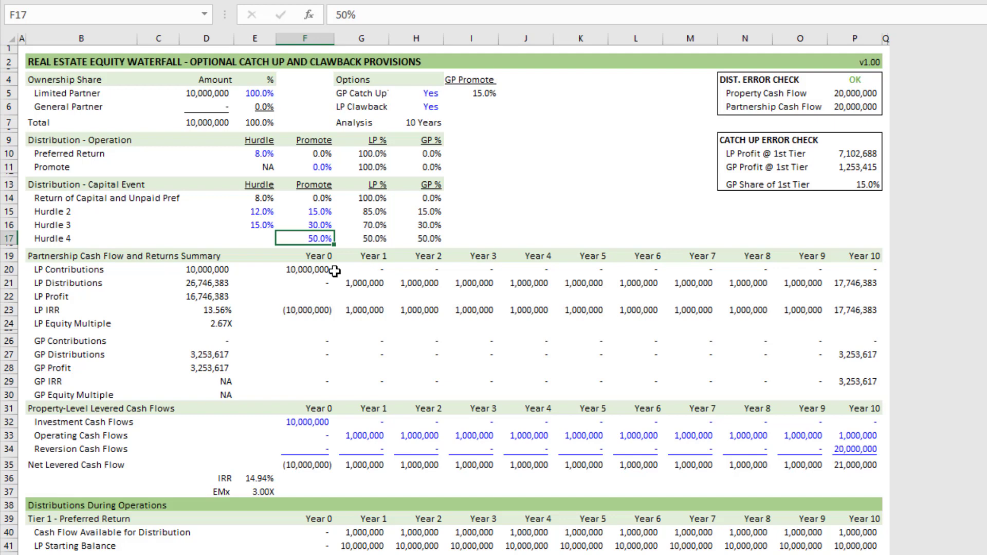
click(262, 94)
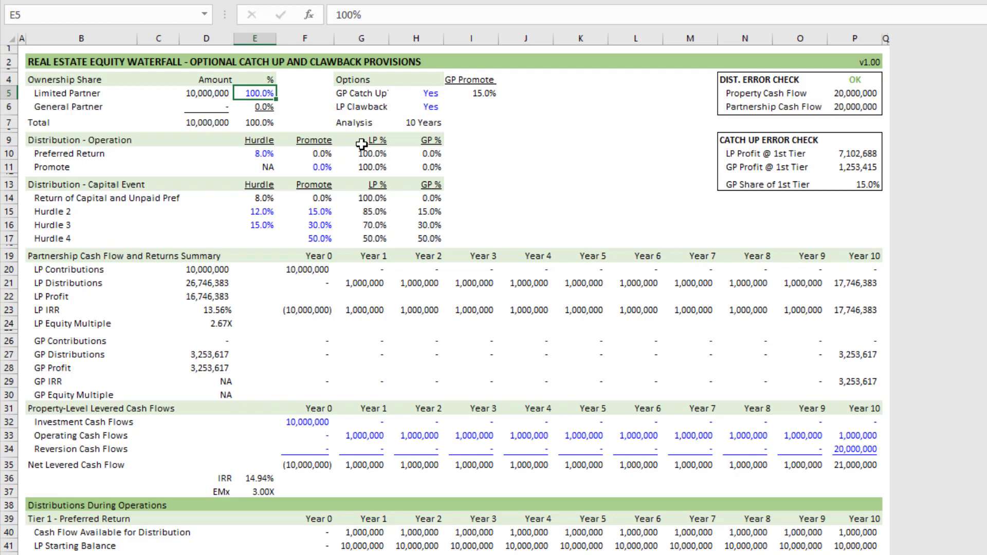
text(85)
key(Return)
key(Up)
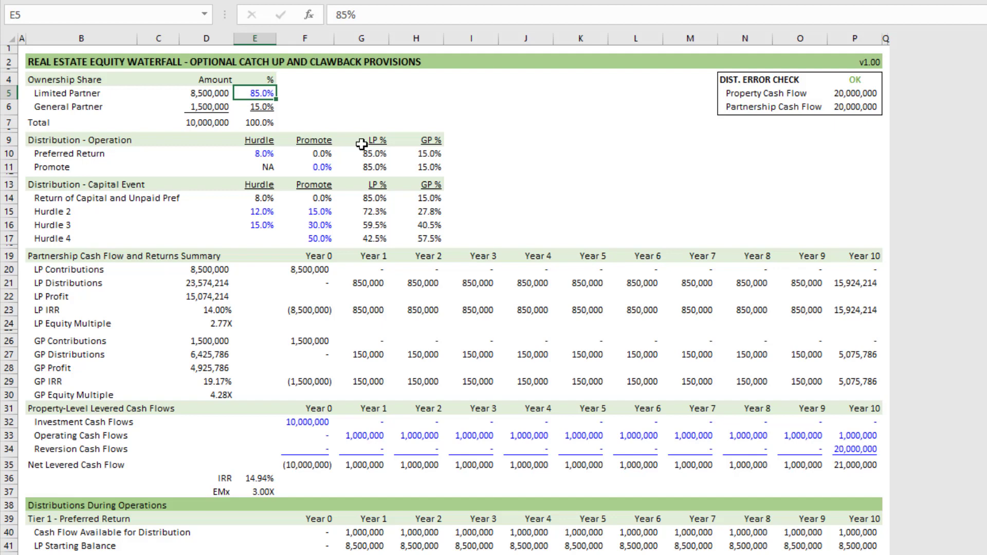
key(Up)
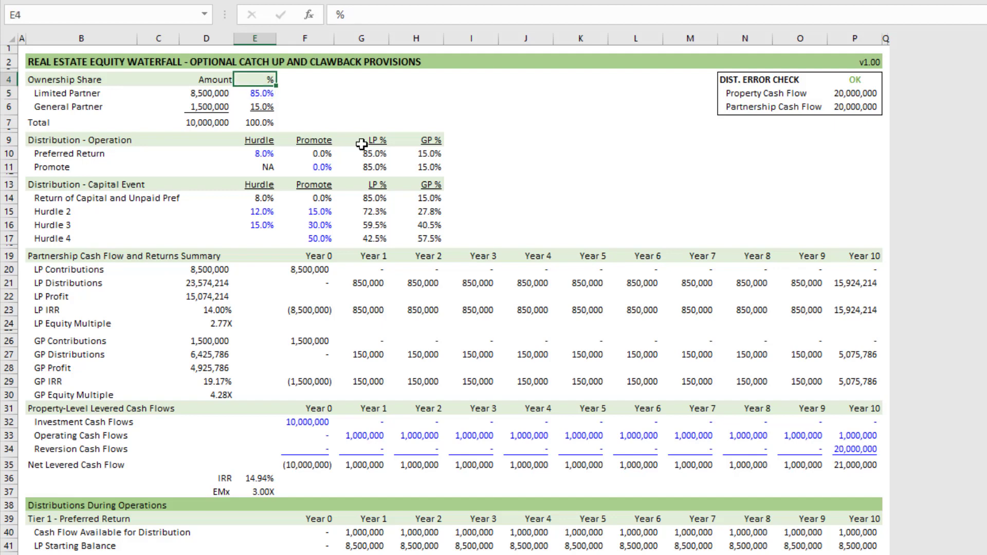
key(Right)
key(Right)
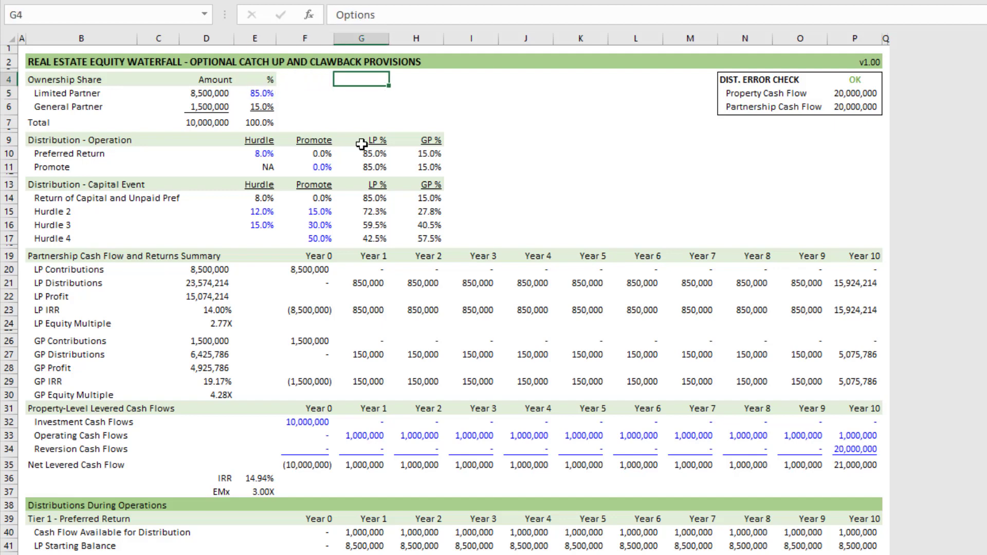
key(Left)
key(Left)
key(Down)
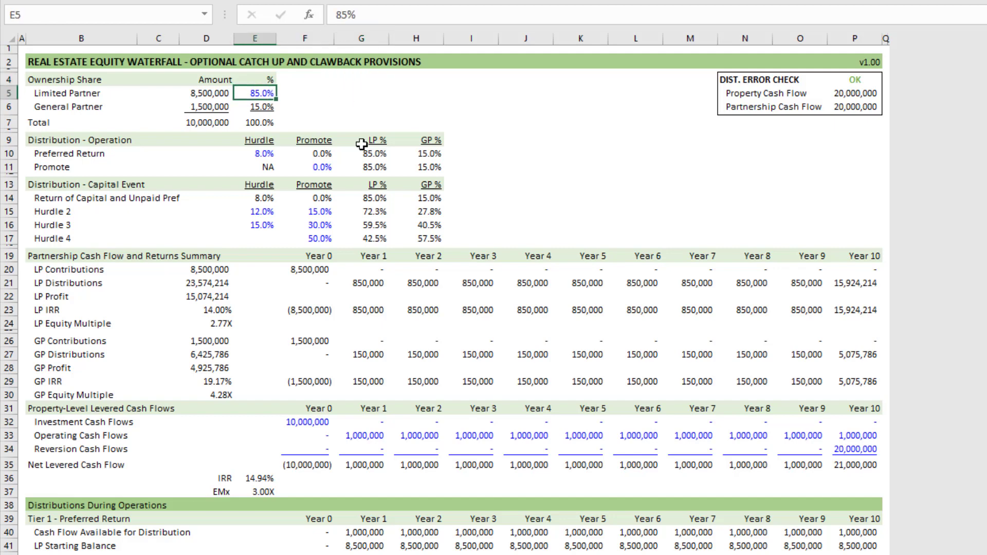
text(100)
key(Return)
key(Up)
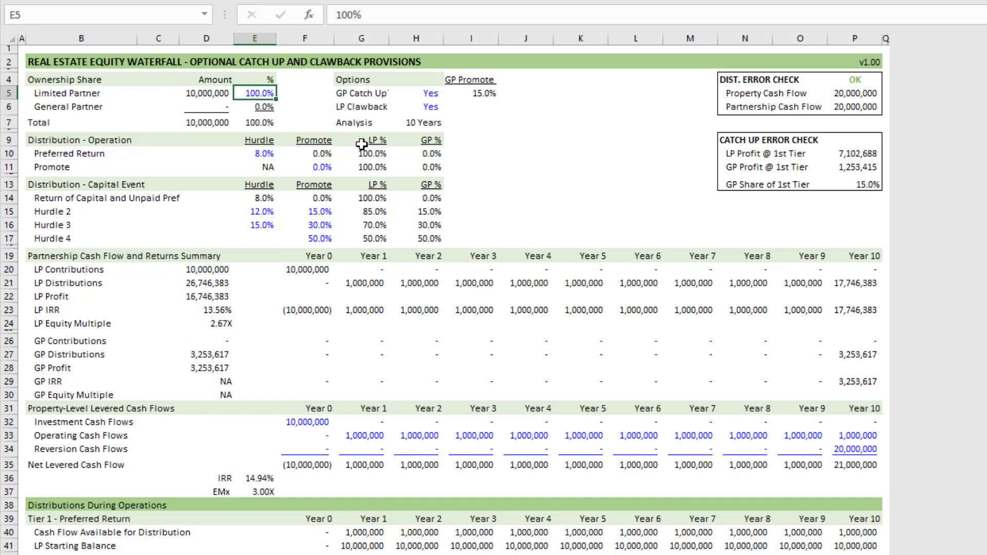
text(85)
key(Return)
key(Up)
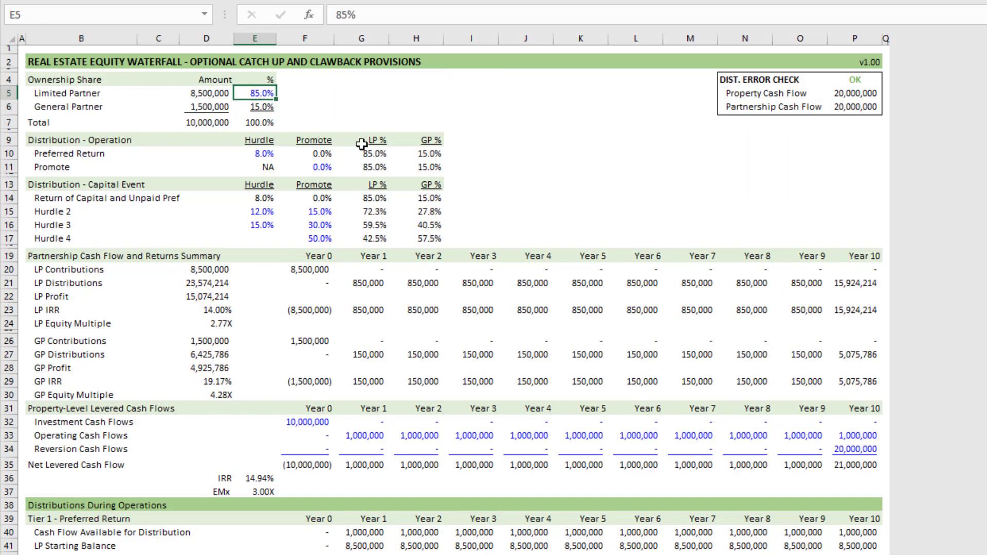
text(90)
key(Return)
key(Right)
key(Down)
key(Down)
key(Down)
key(Down)
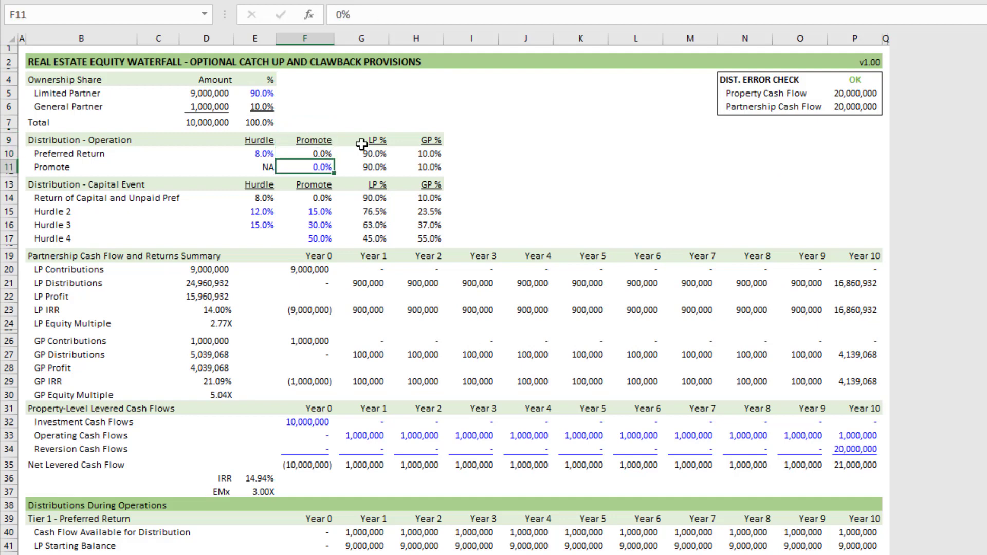
text(15)
key(Return)
key(Up)
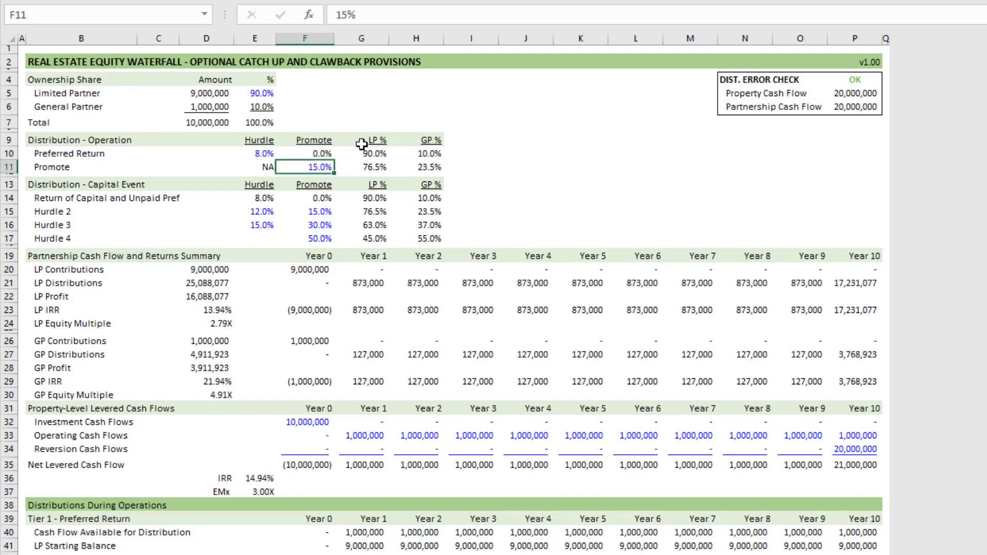
key(Right)
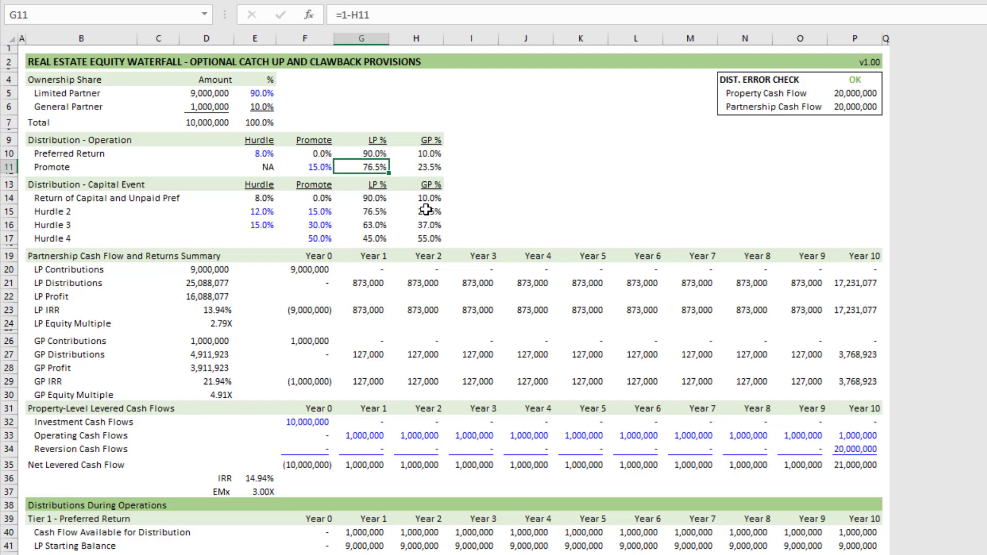
key(Right)
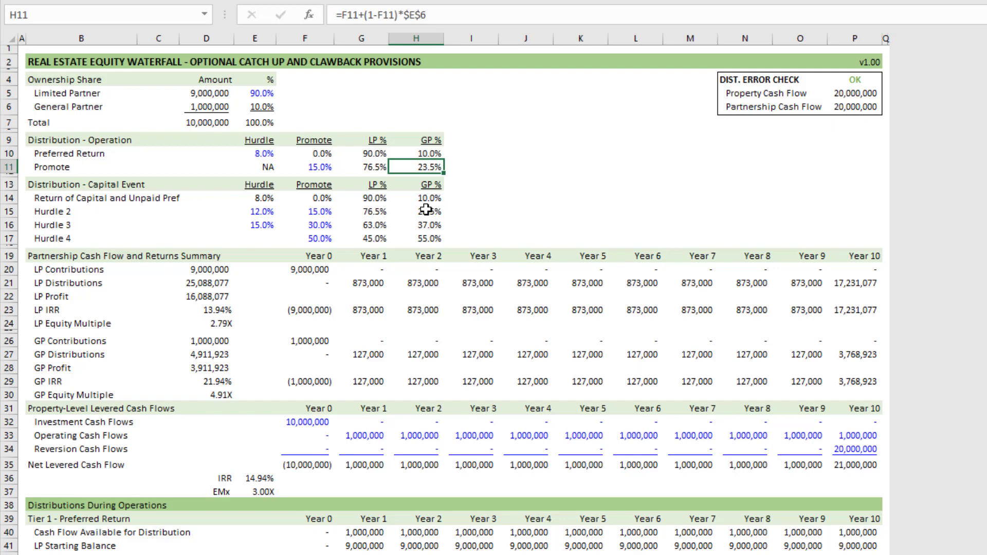
key(Left)
key(Left)
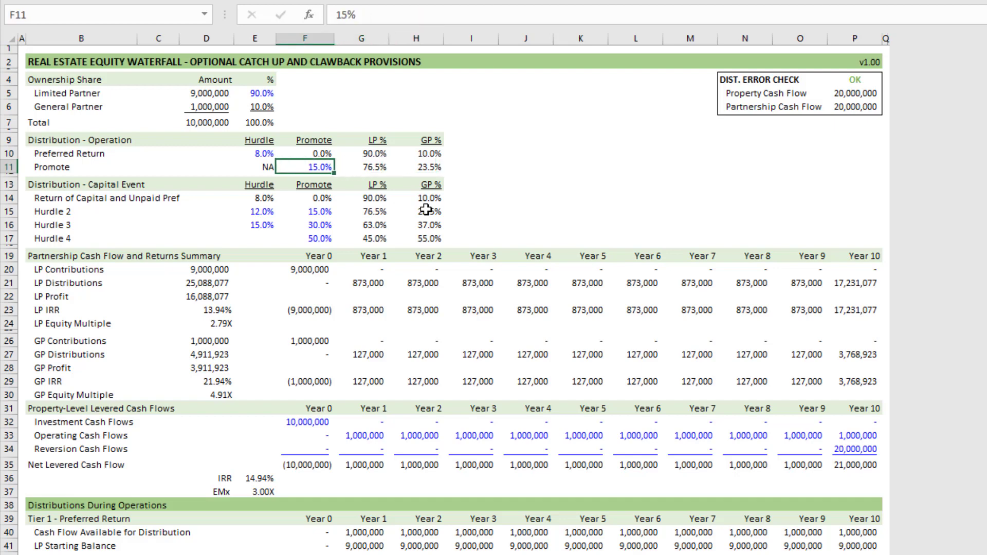
key(Right)
key(Right)
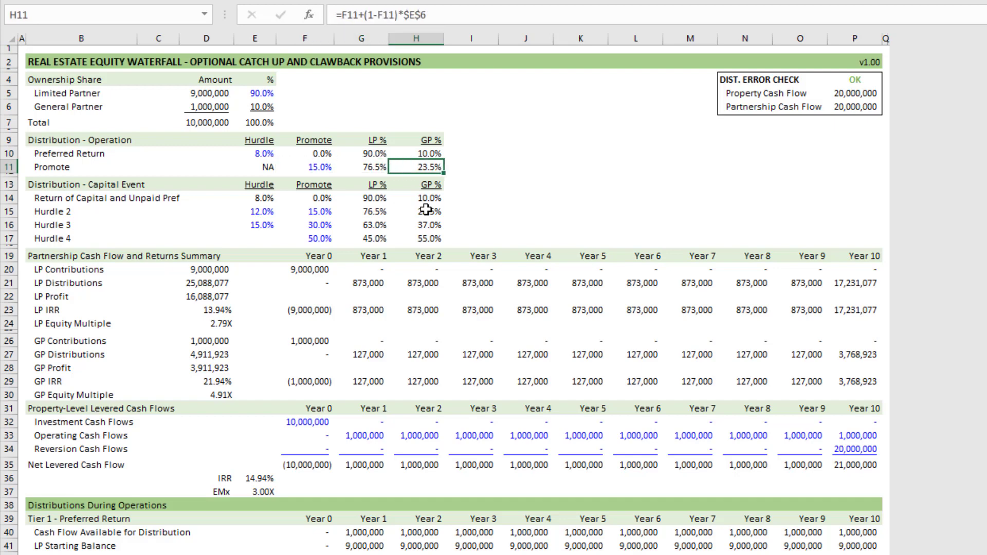
click(259, 93)
click(263, 106)
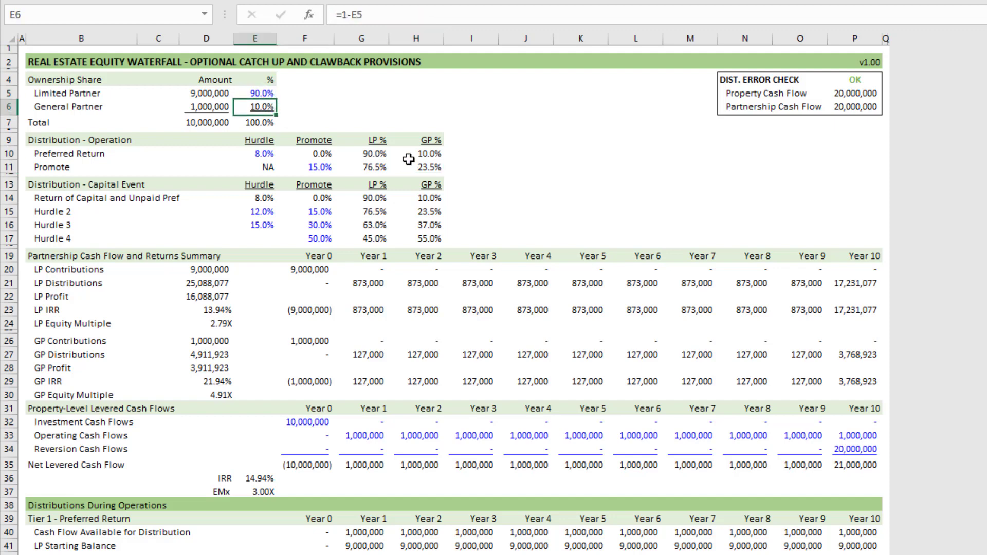
click(435, 169)
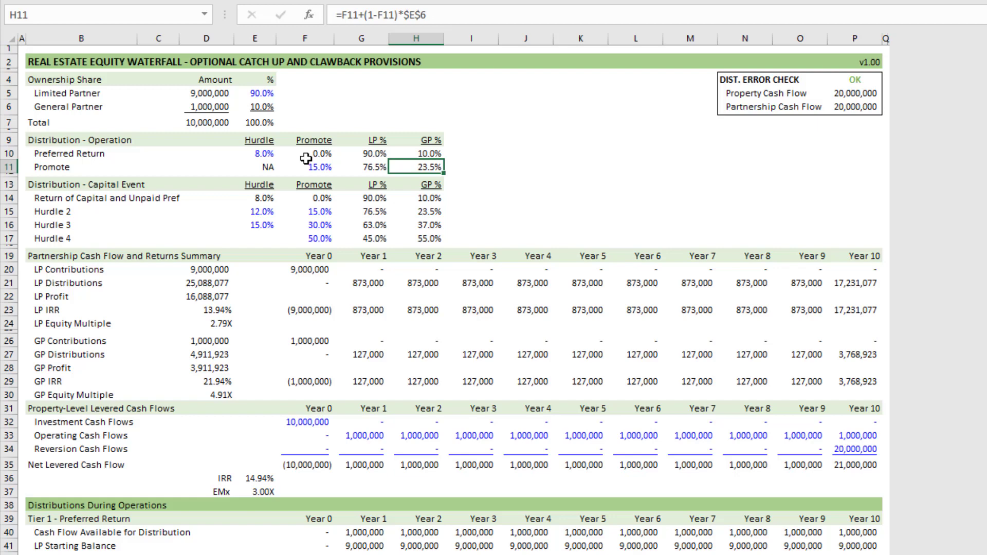
click(103, 155)
click(142, 201)
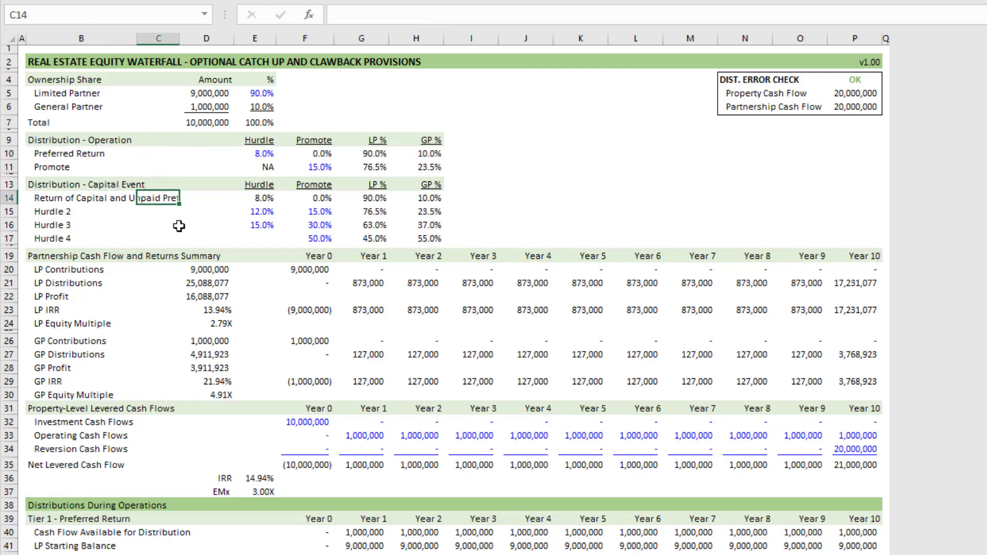
scroll(165, 221, down, 1)
click(262, 185)
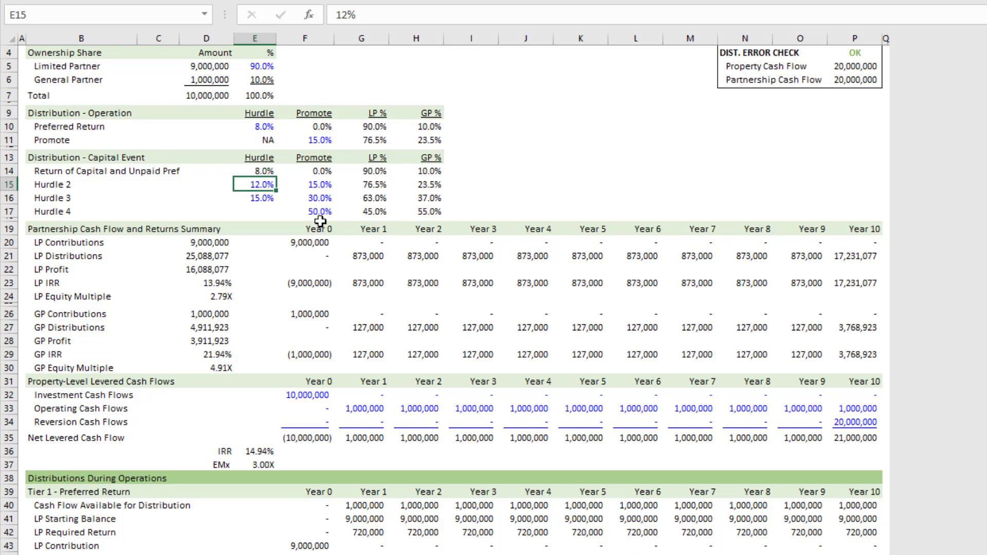
key(Down)
key(Up)
key(Right)
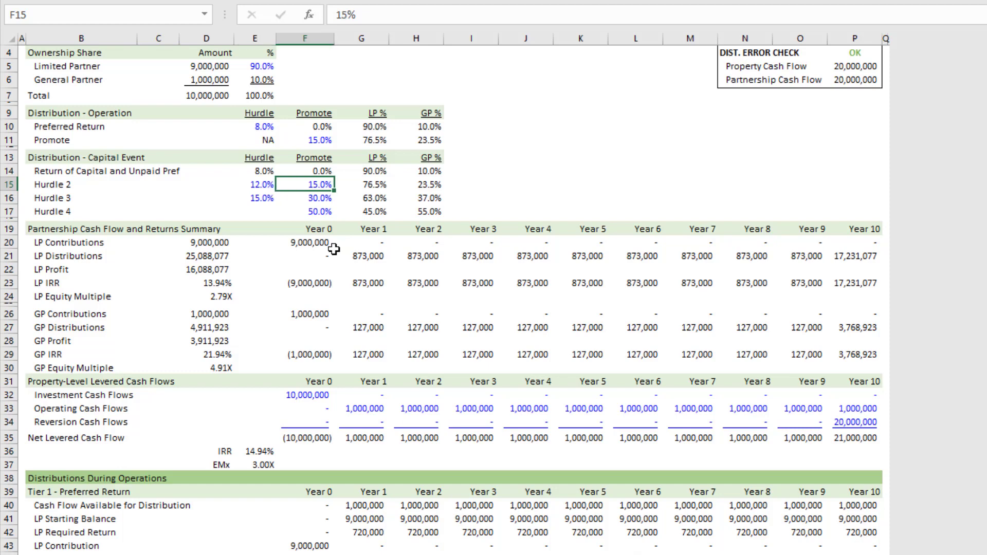
key(Down)
key(Down)
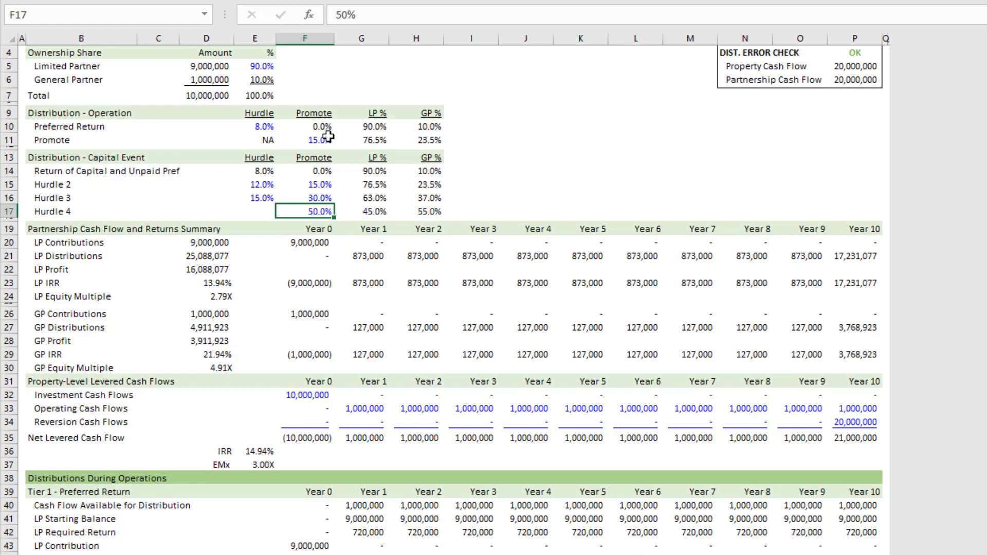
scroll(331, 180, down, 2)
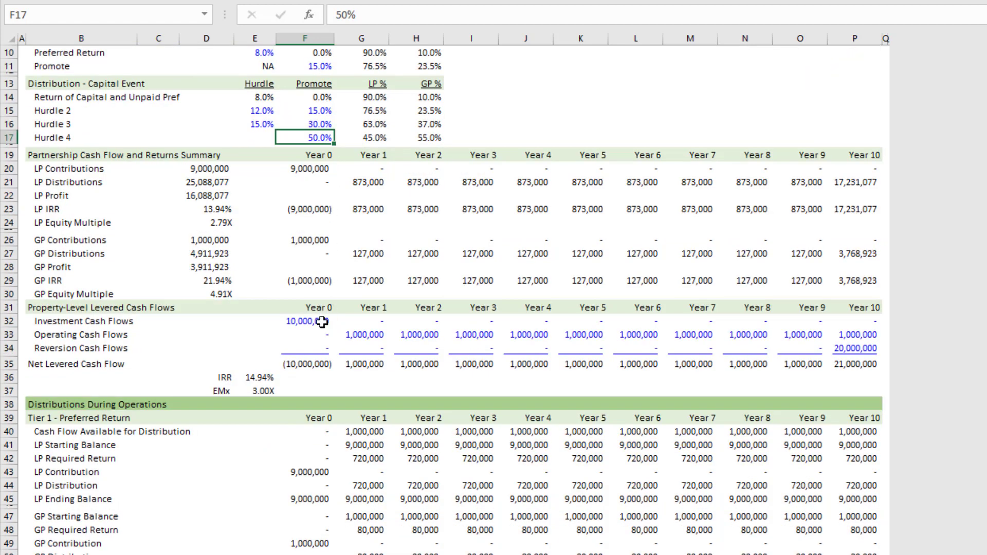
click(323, 324)
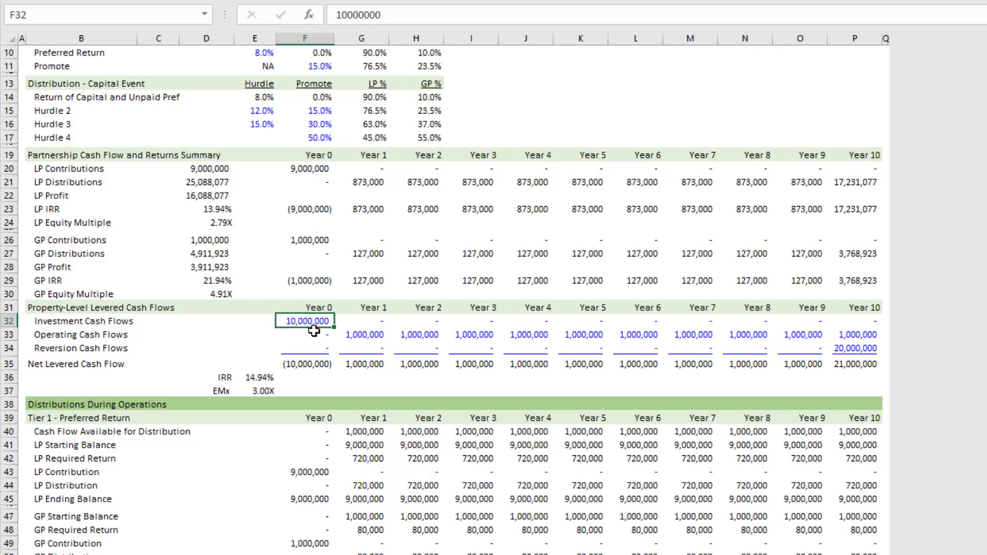
click(319, 334)
click(320, 350)
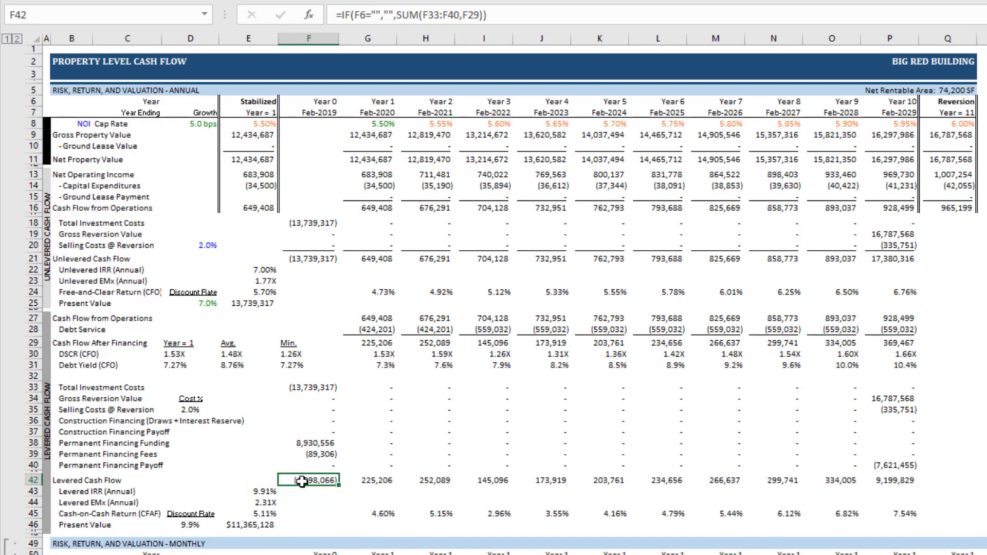
Step: Review the Levered Cash Flow row and its Year 0 financing funding, fees and sum formula
drag(303, 481, 862, 498)
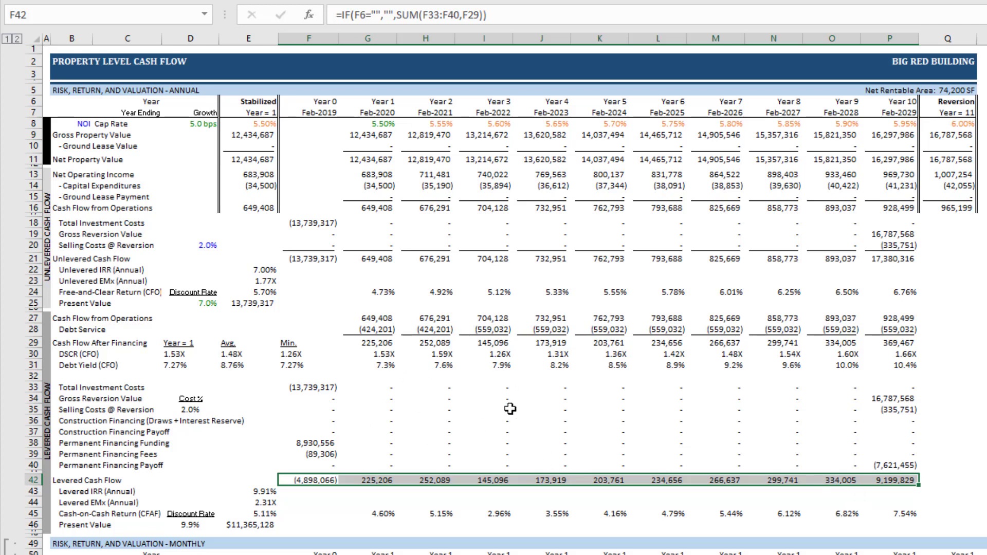
drag(317, 388, 320, 462)
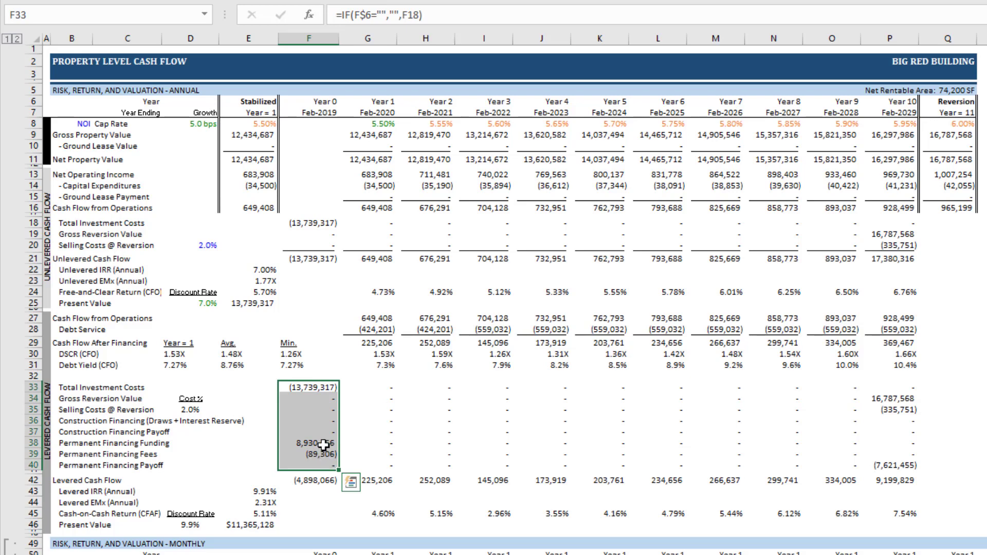
click(322, 443)
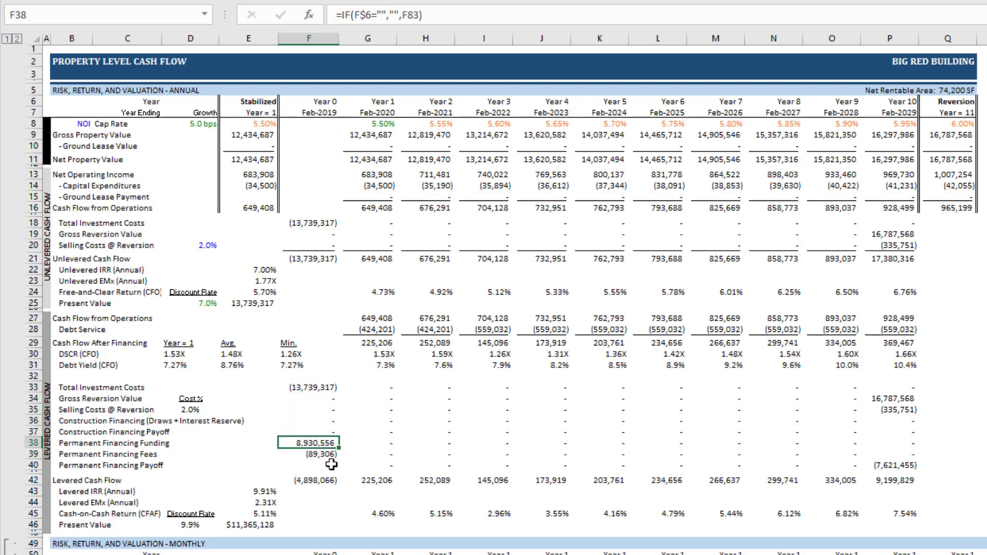
click(327, 456)
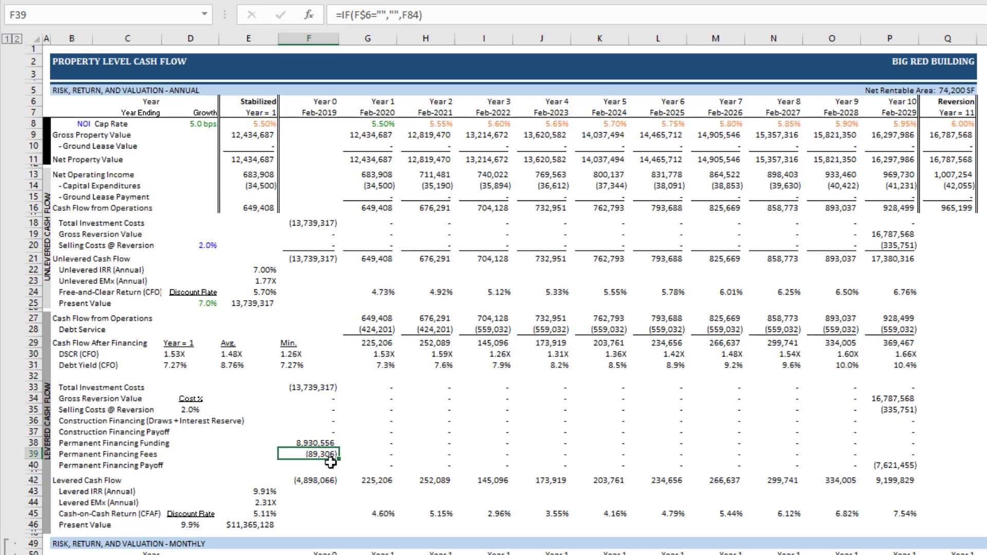
click(331, 482)
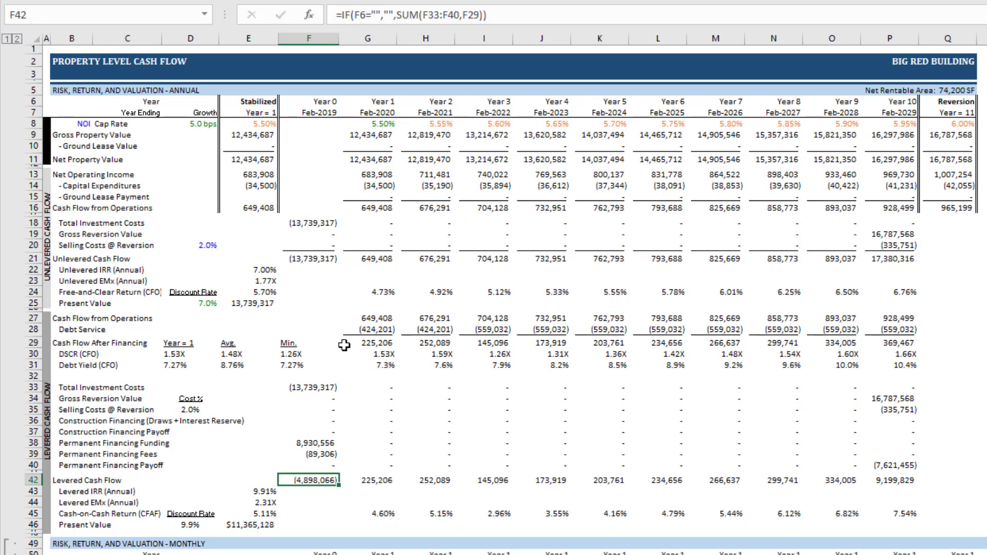
Step: Review Cash Flow After Financing for Years 1–10 and the Year 10 reversion and loan payoff items
drag(363, 343, 895, 343)
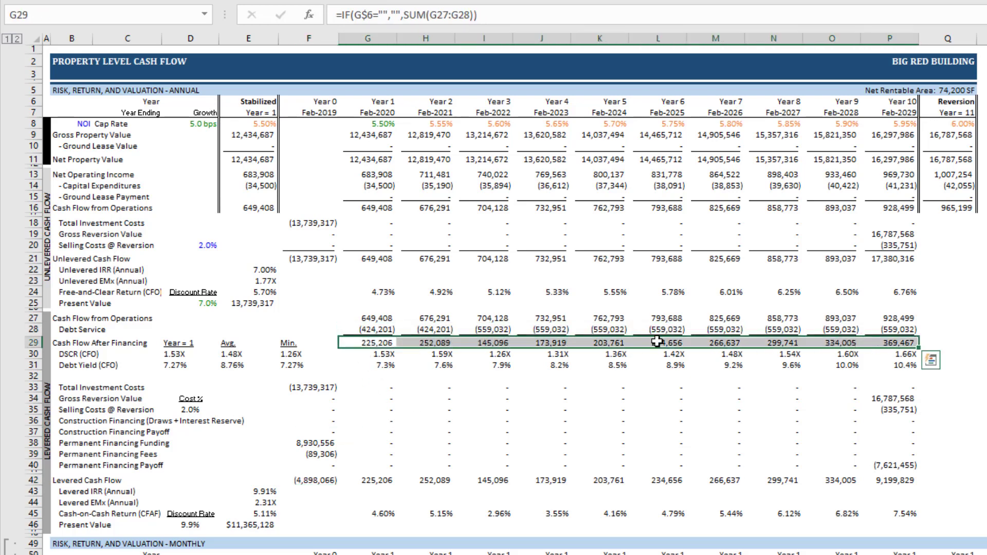
click(376, 318)
click(379, 330)
drag(380, 342, 879, 345)
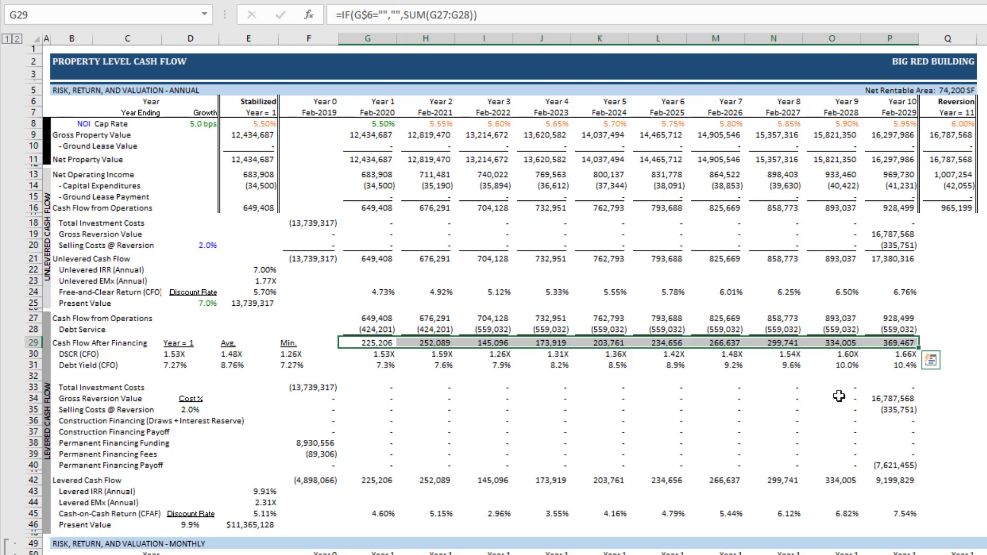
click(894, 399)
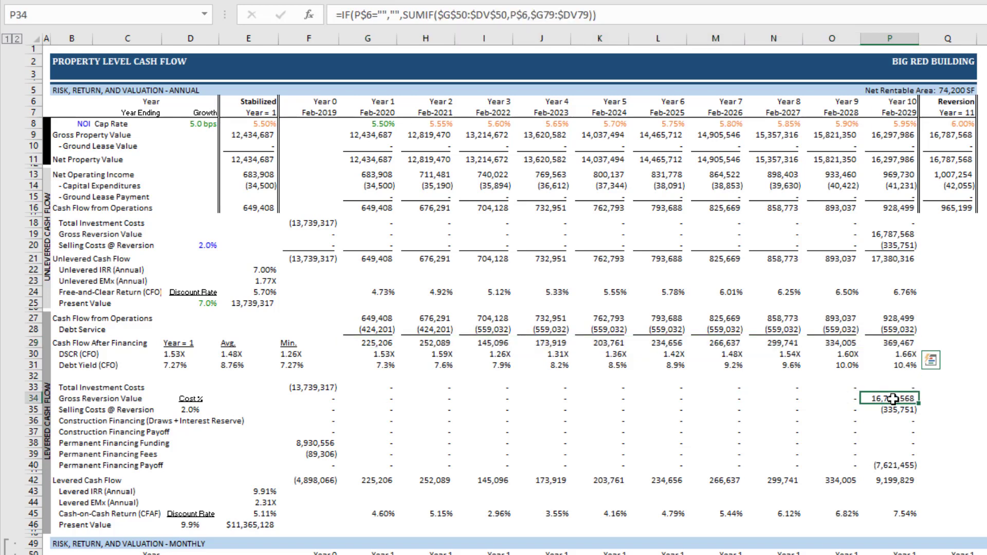
drag(893, 399, 903, 466)
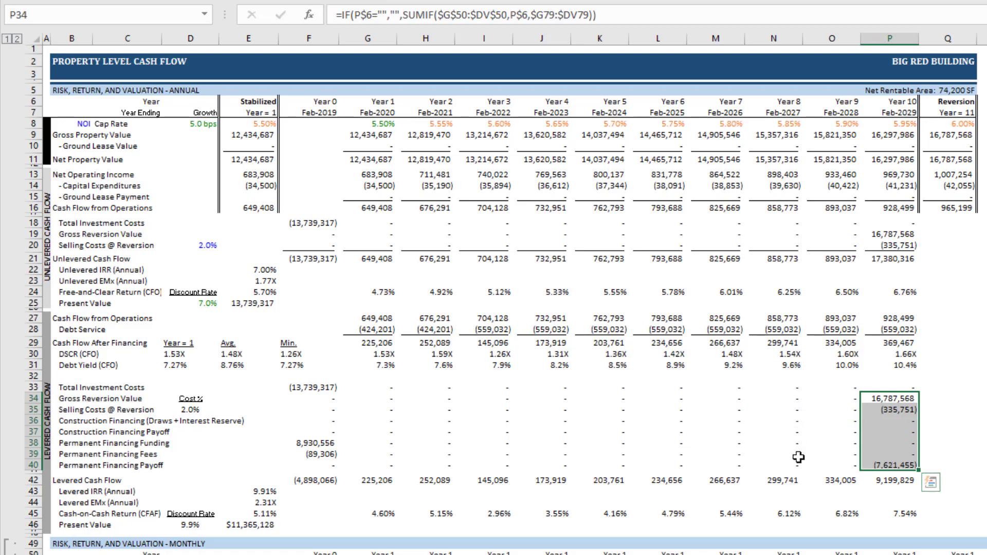
key(ctrl+Page_Down)
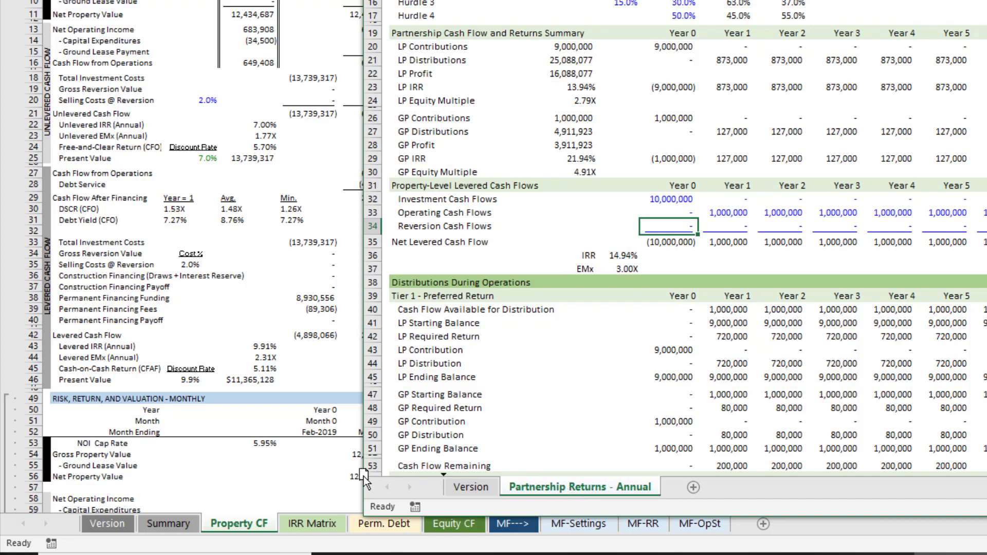
Step: Move the waterfall sheet into the DCF workbook and link F32 to Property CF's Year 0 investment and financing rows
drag(363, 476, 292, 510)
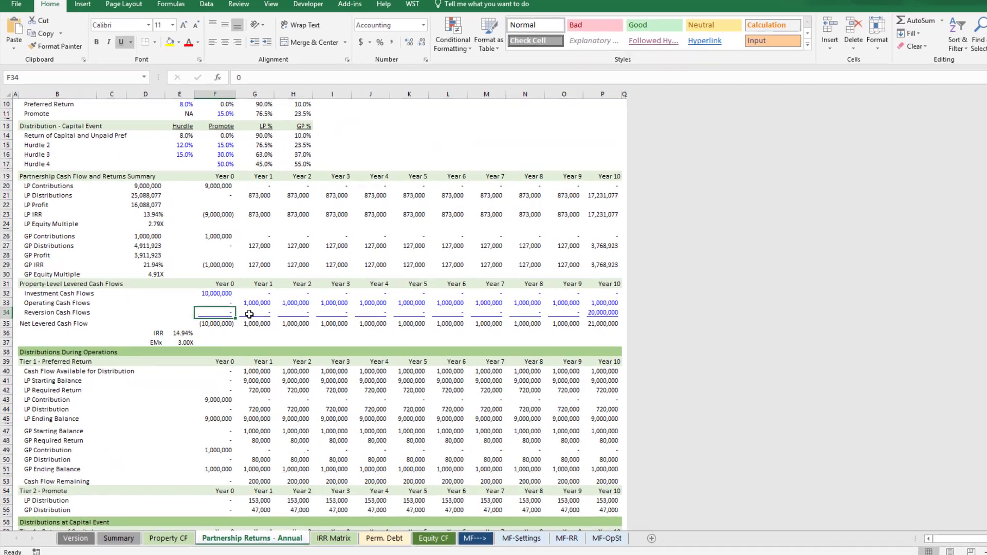
key(Up)
key(Up)
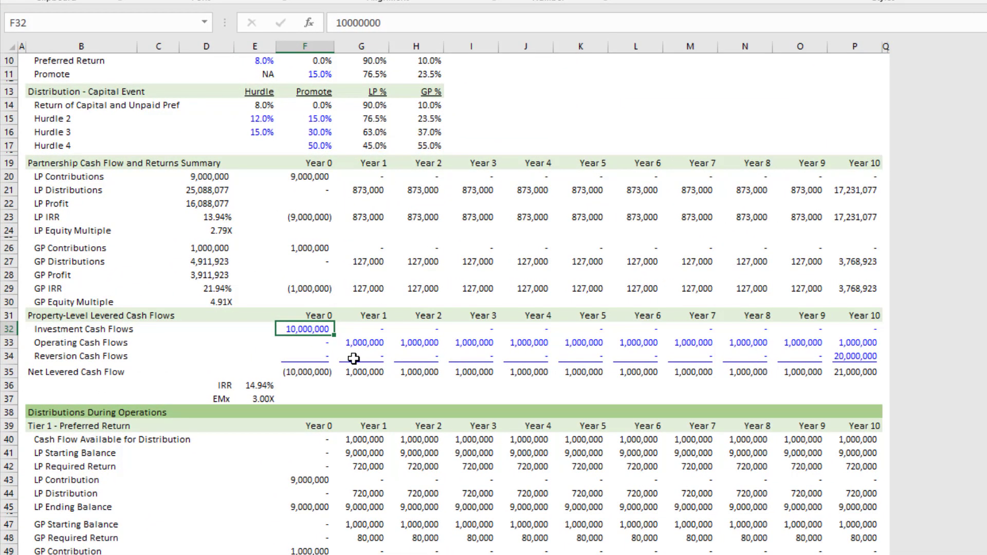
text(0)
key(ctrl+Return)
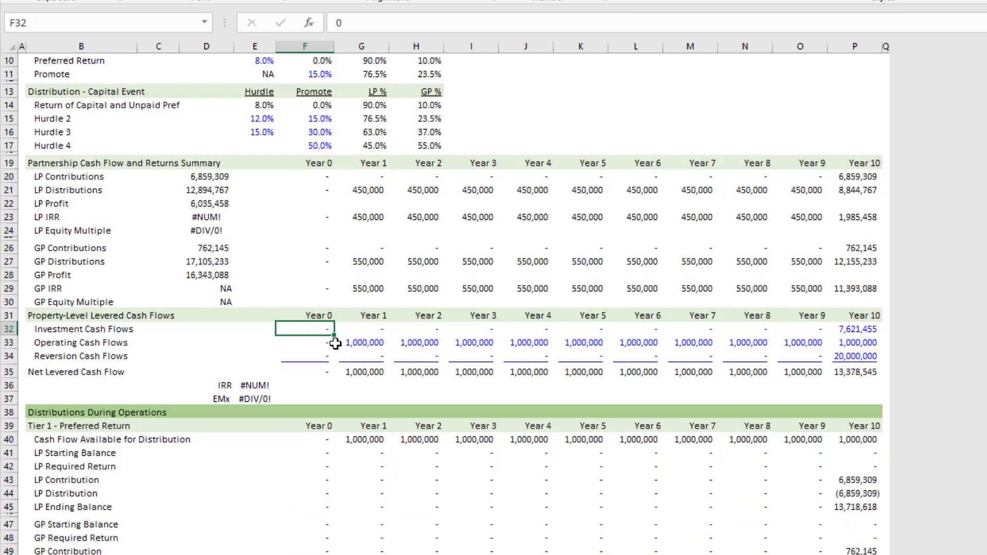
text(=SUM()
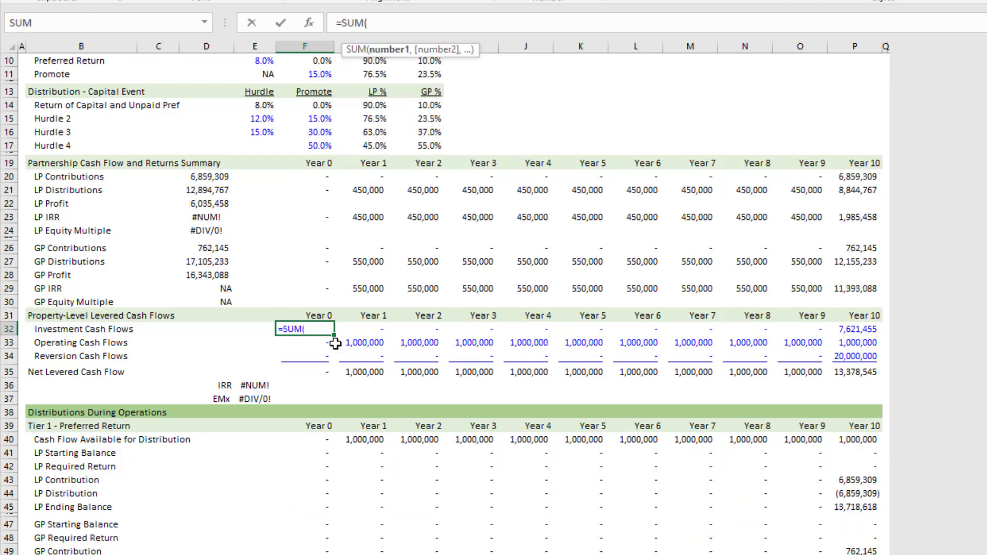
click(329, 549)
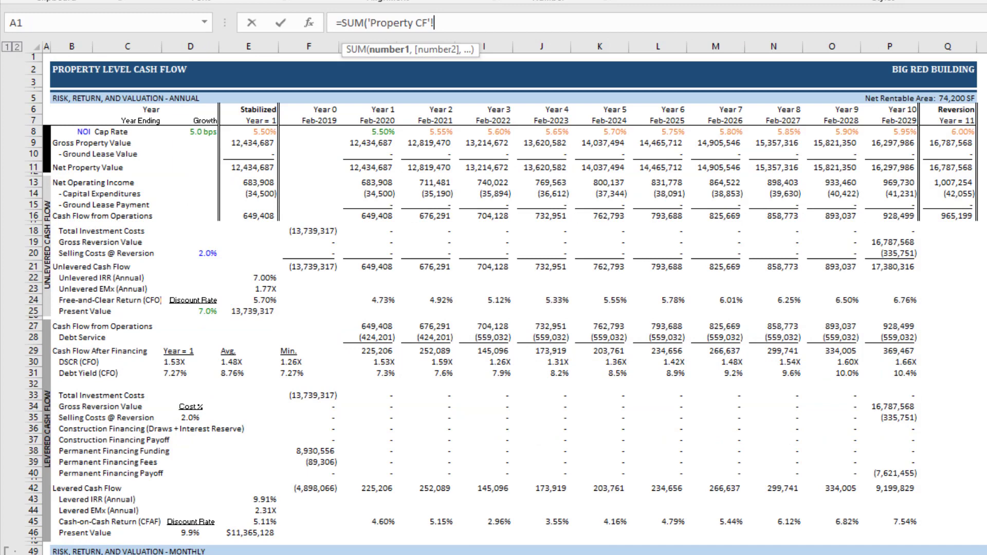
click(322, 395)
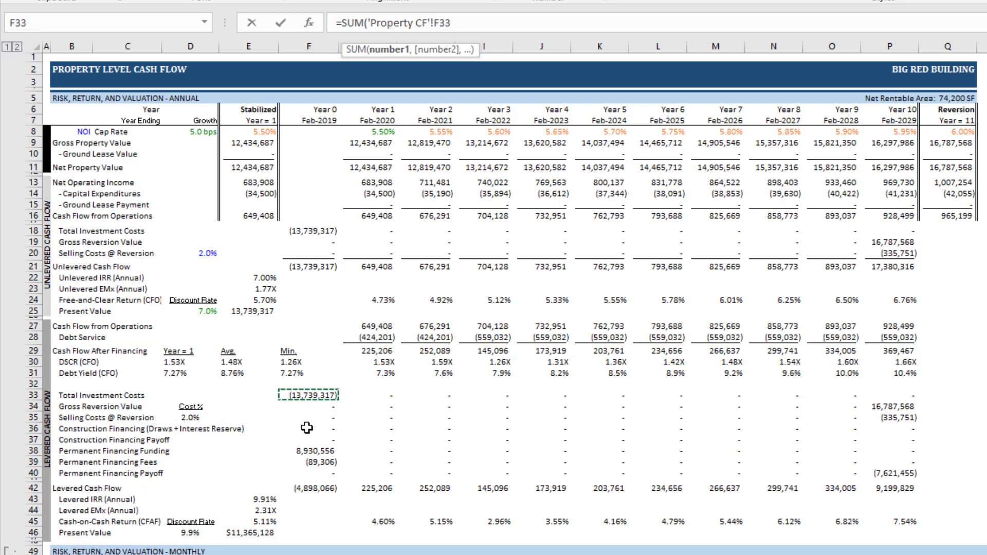
drag(316, 429, 324, 465)
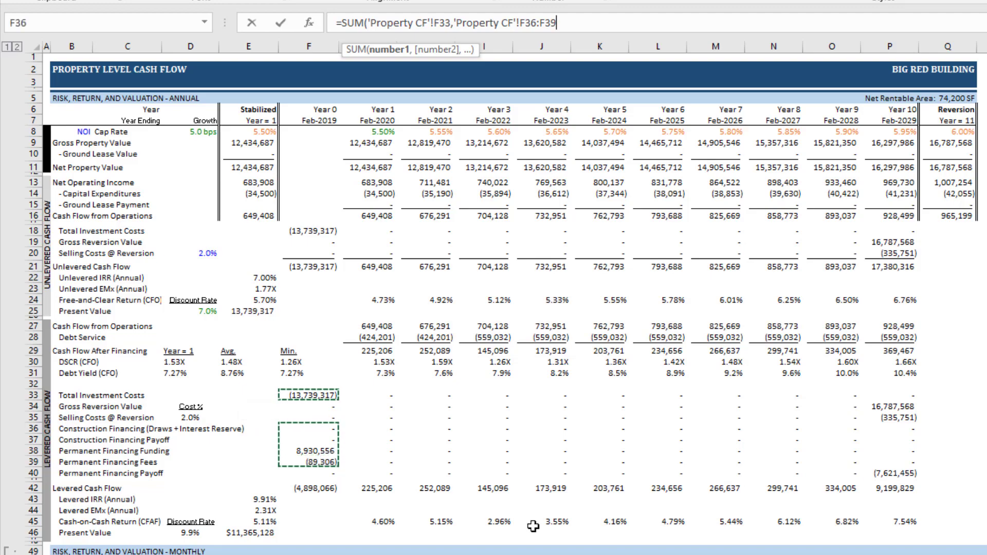
key(Return)
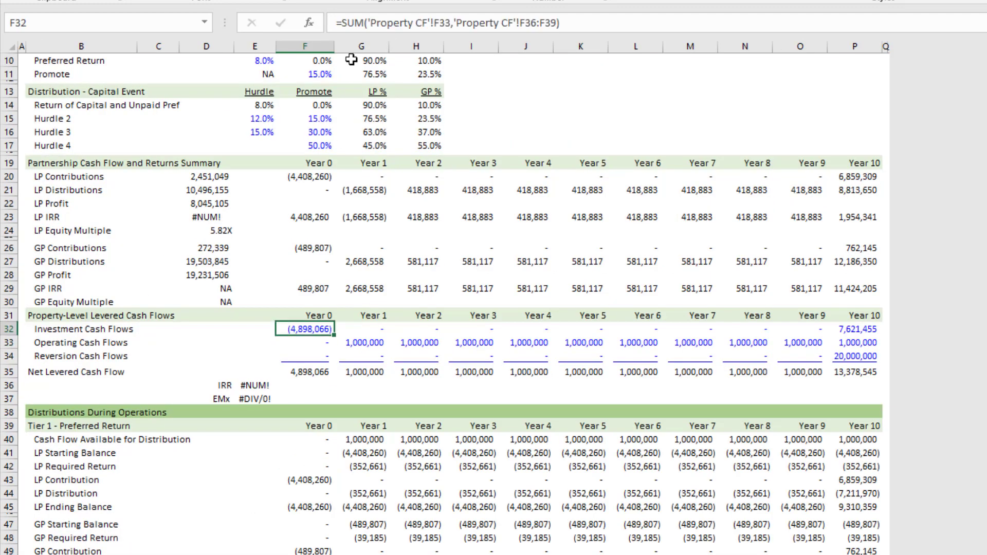
Step: Negate the F32 investment formula to show 4,898,066 and copy it across G32:P32
click(344, 23)
text(-)
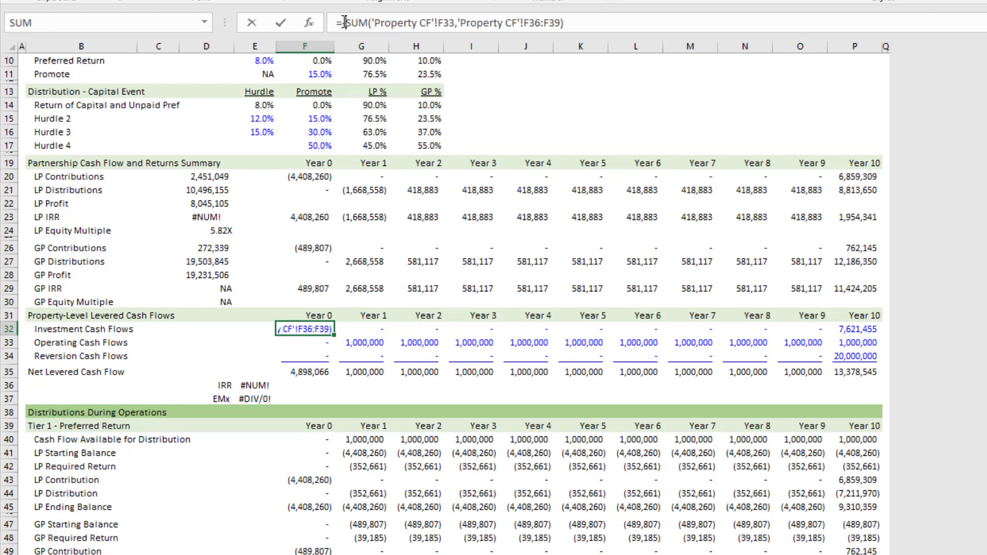
key(Return)
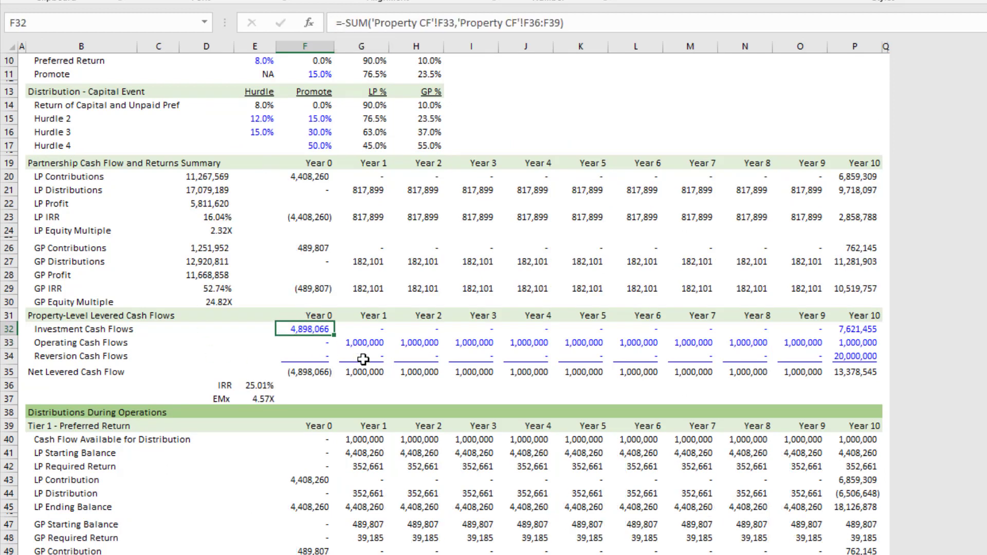
key(ctrl+c)
key(Right)
key(shift+Right)
key(shift+Right)
key(shift+Right)
key(shift+Right)
key(shift+Right)
key(shift+Right)
key(shift+Right)
key(shift+Right)
key(shift+Right)
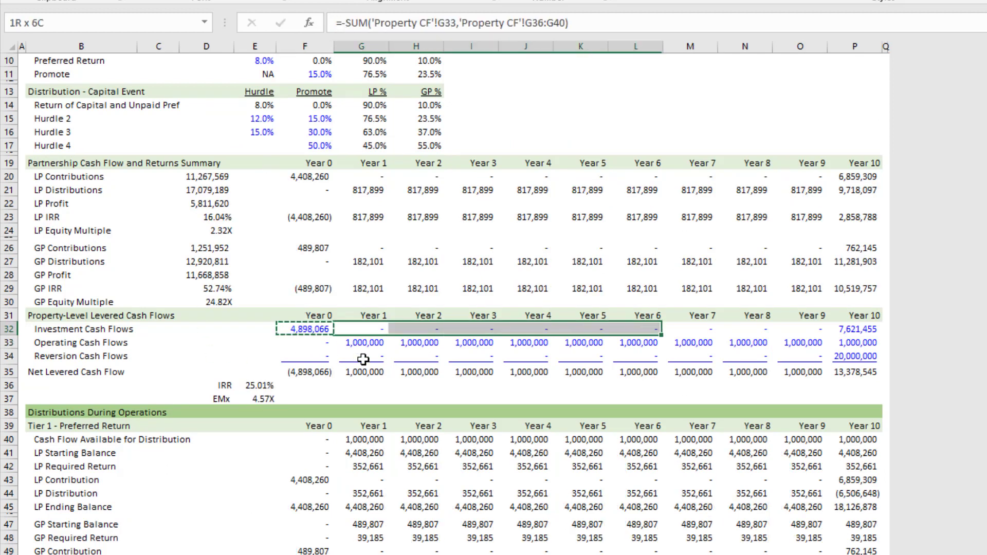
key(ctrl+v)
key(Down)
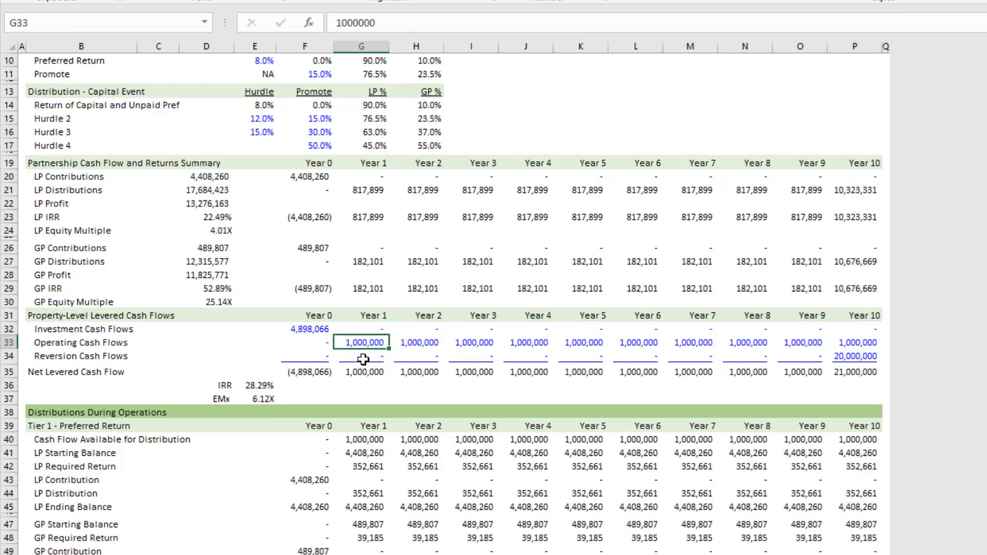
key(Left)
Step: Link F33 to ='Property CF'!F29 and copy it across G33:P33
text(=)
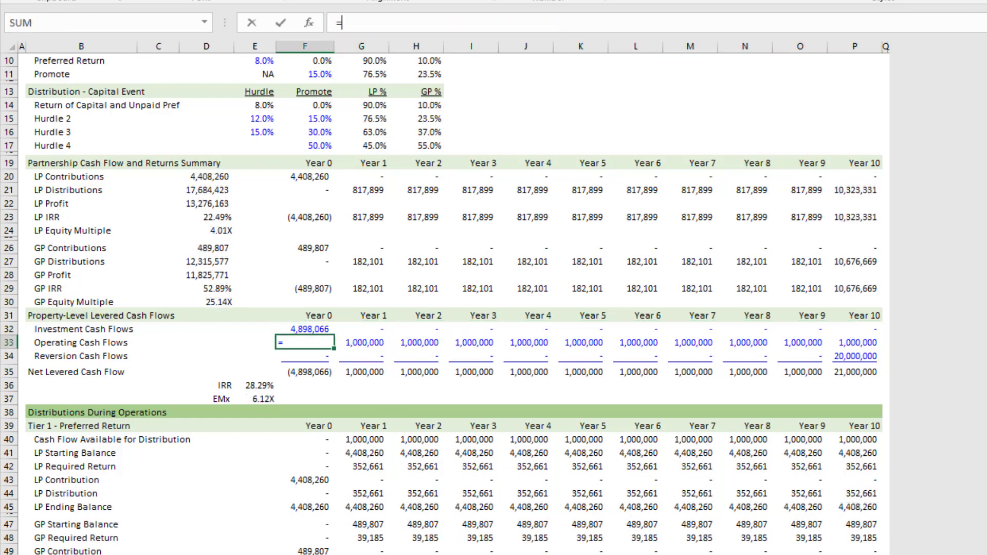
key(ctrl+Page_Up)
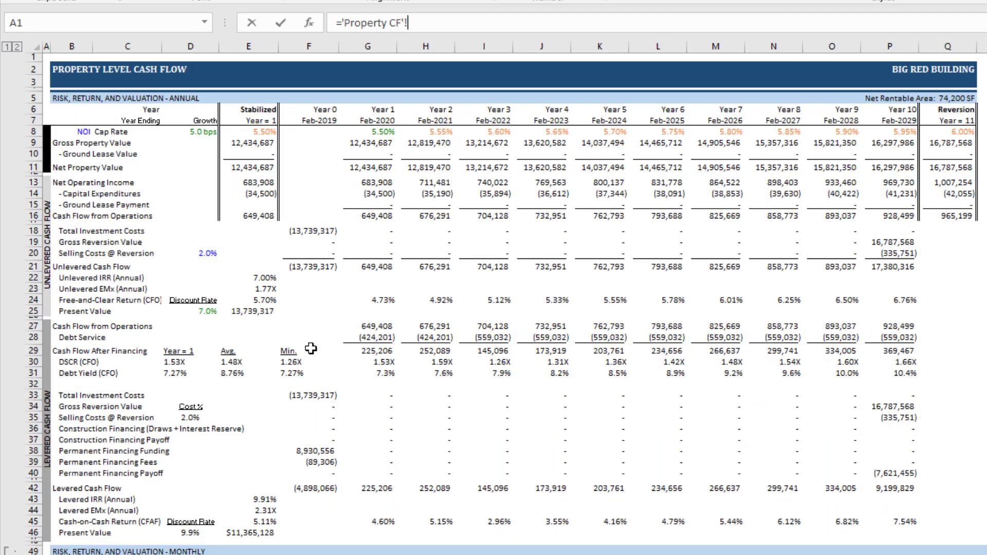
click(325, 350)
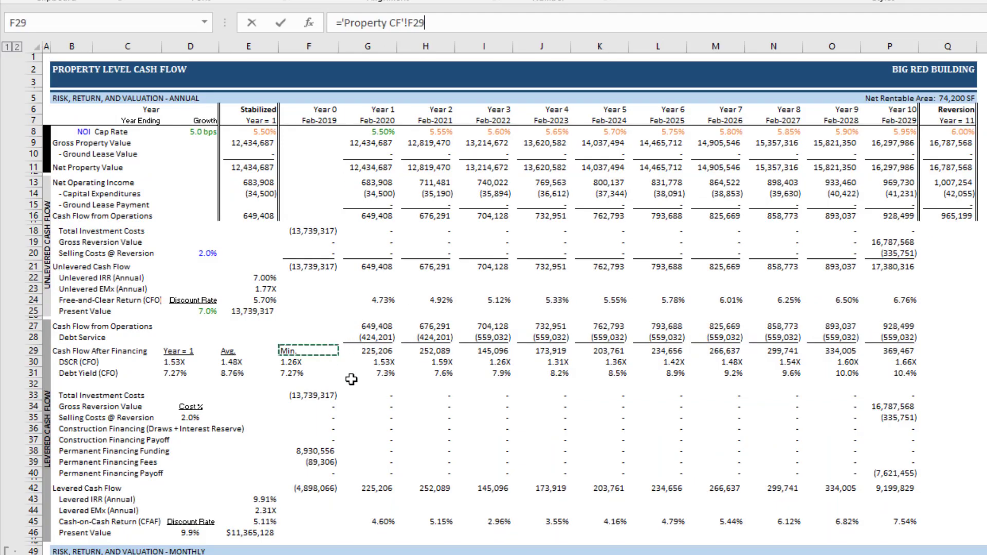
click(378, 351)
click(319, 350)
key(Return)
click(319, 348)
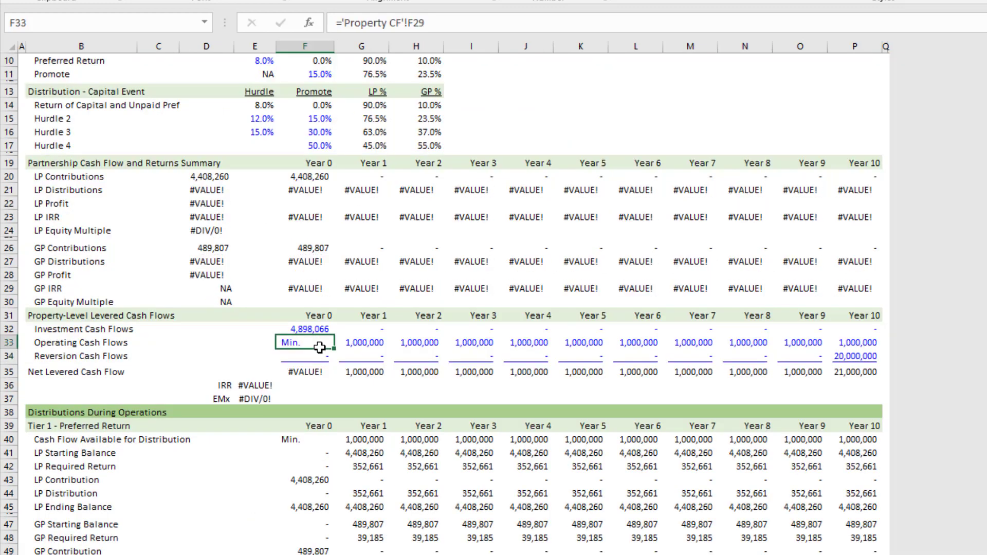
key(ctrl+c)
key(Right)
key(ctrl+shift+Right)
key(ctrl+v)
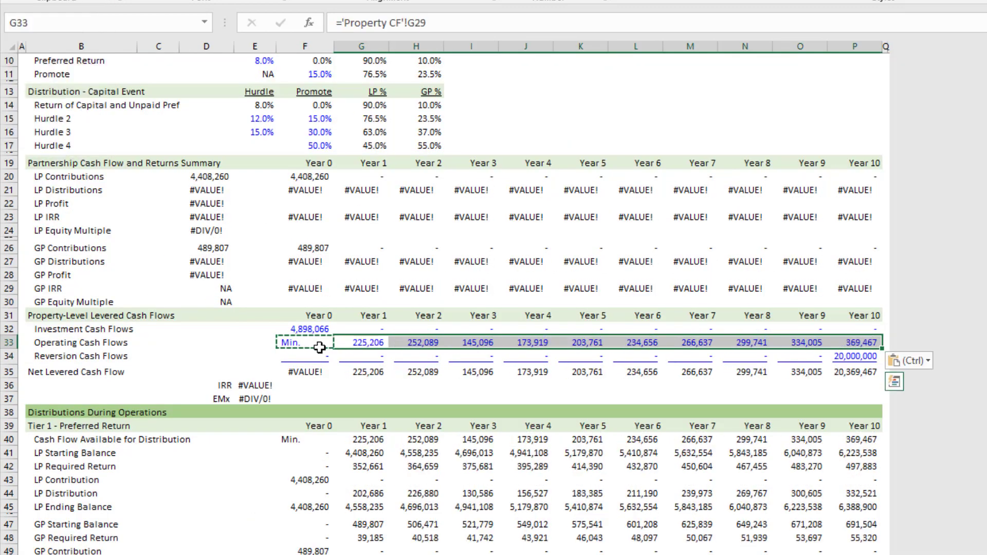
key(Escape)
Step: Set the Year 0 operating cash flow in F33 to 0
click(320, 348)
text(0)
key(ctrl+Return)
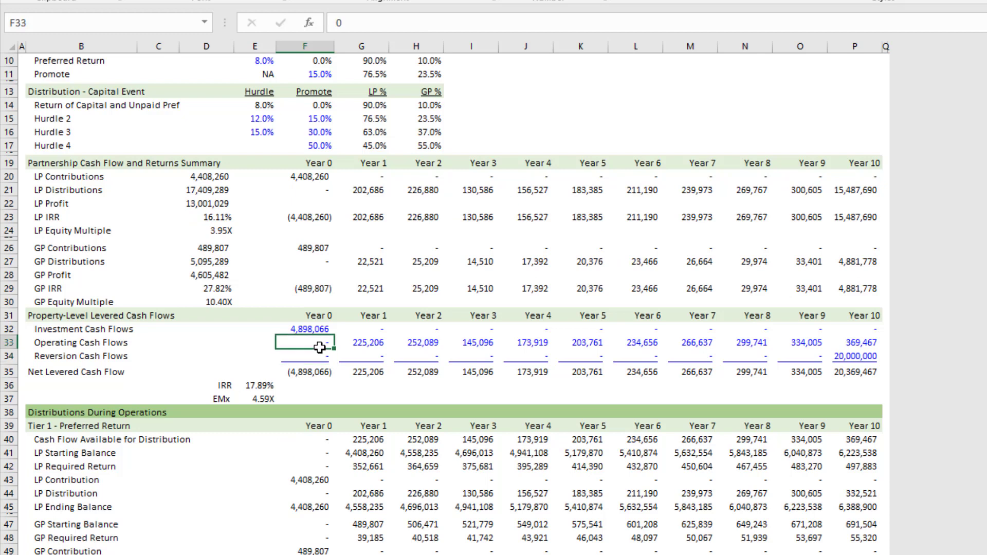
key(Down)
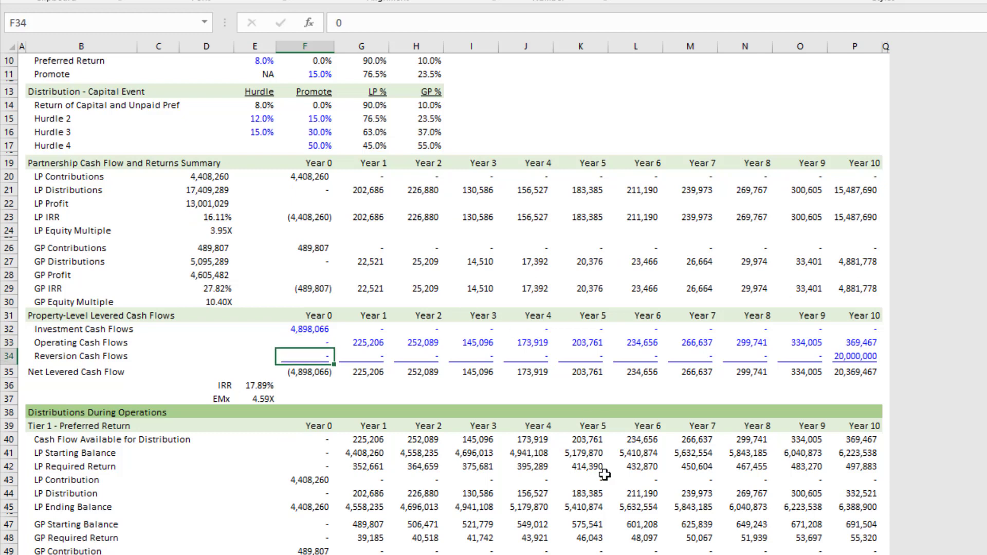
Step: Enter F34 as =SUM of Property CF F34, F35 and F40 (reversion, selling costs, payoff)
text(=SUM()
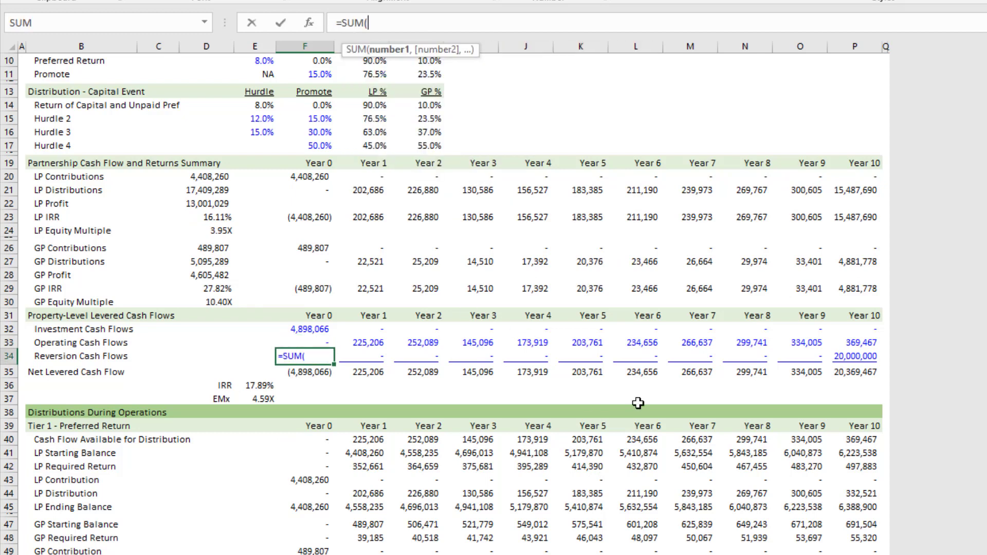
key(ctrl+Page_Up)
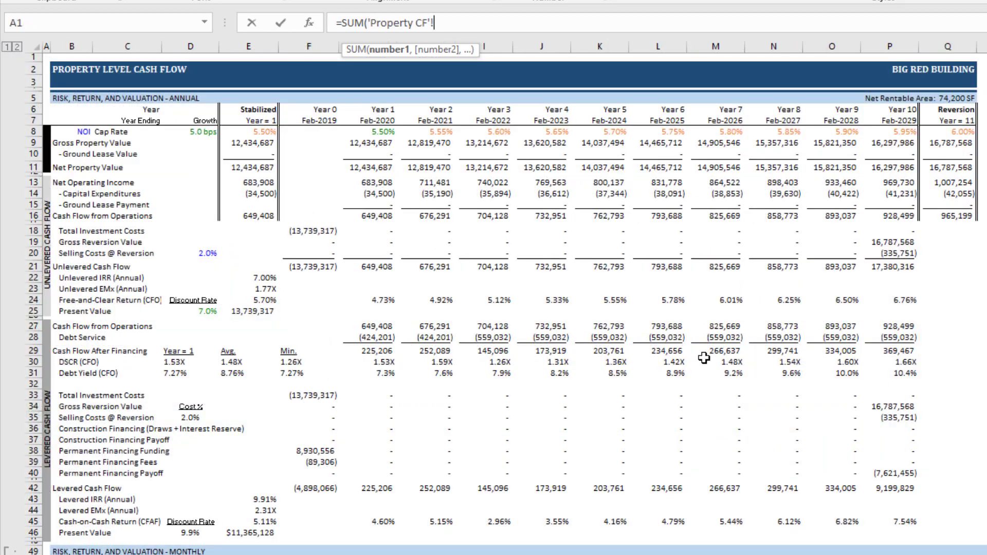
click(318, 407)
text(,)
click(316, 417)
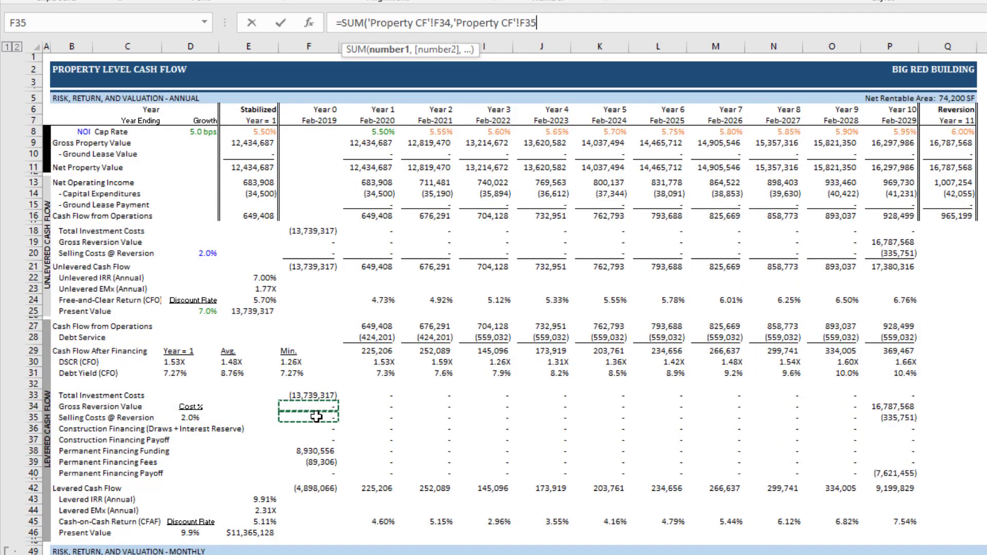
text(,)
click(318, 472)
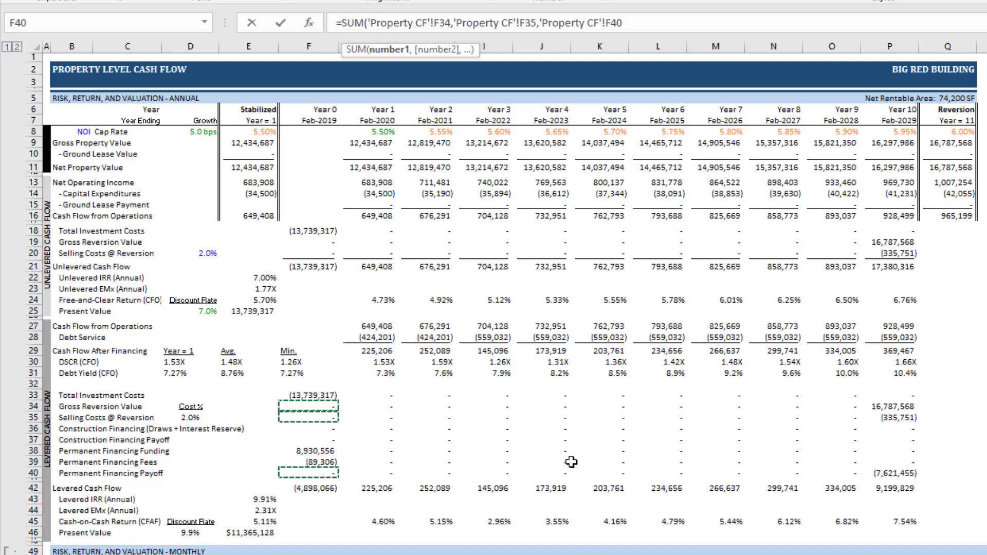
key(Return)
Step: Copy the F34 reversion formula across Years 1–10, giving a Year 10 reversion of 8,830,362
key(Up)
key(ctrl+c)
key(Right)
key(ctrl+shift+Right)
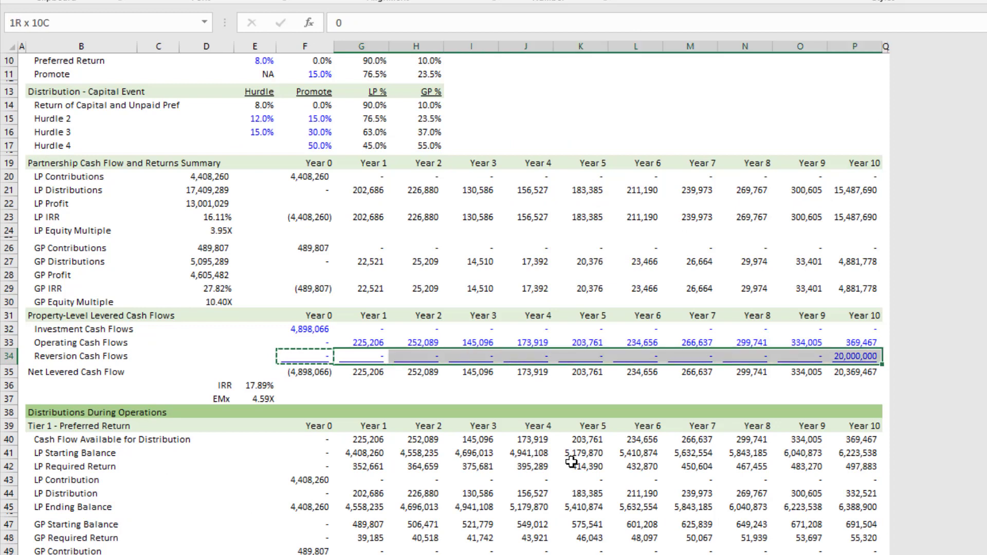
key(ctrl+v)
key(Escape)
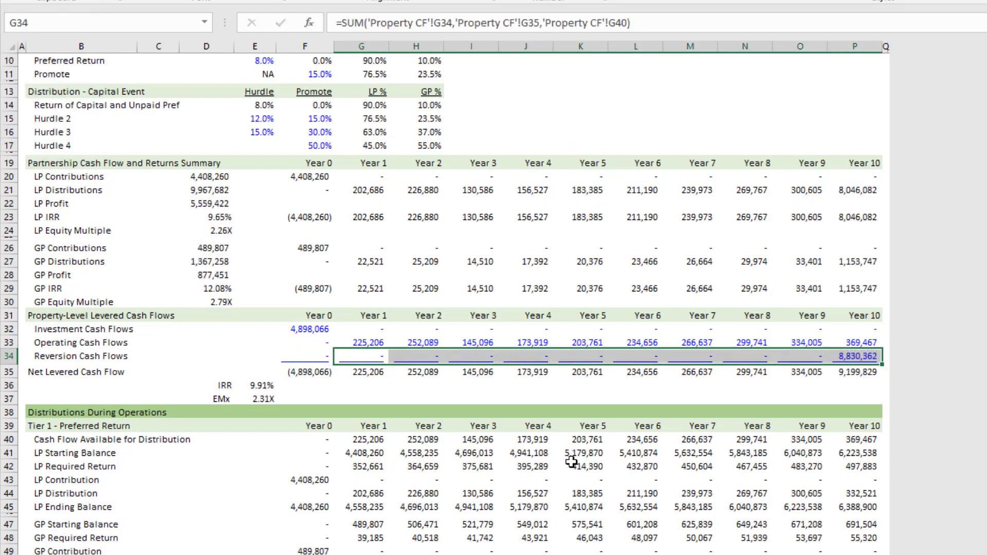
Step: Select the linked cash flow block F32:P34
key(Left)
key(Up)
key(Up)
key(shift+Down)
key(shift+Down)
key(shift+Right)
key(shift+Right)
key(shift+Right)
key(shift+Right)
key(shift+Right)
key(shift+Right)
key(shift+Right)
key(shift+Right)
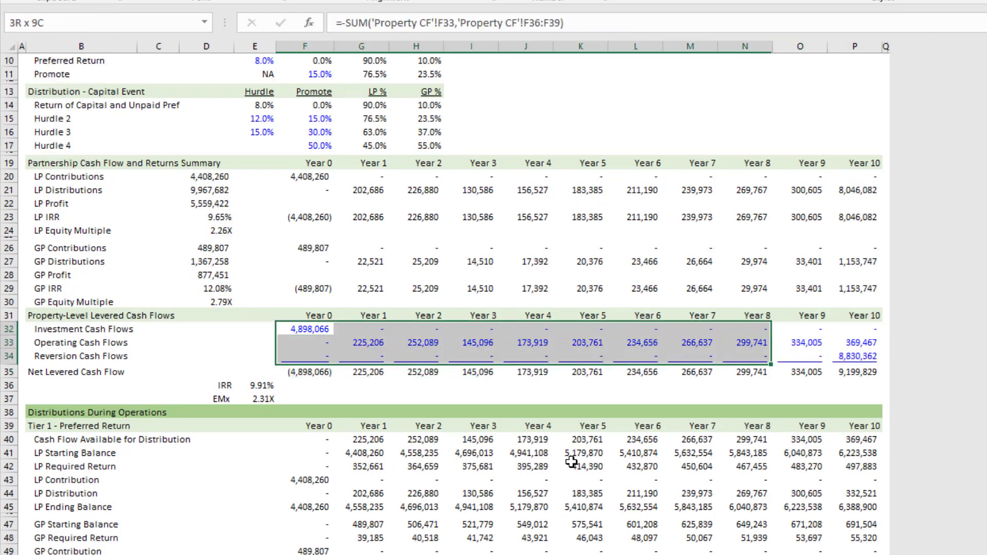
key(shift+Right)
key(shift+Right)
Step: Colour F32:P34 green and confirm E36/E37 (9.91% IRR, 2.31X EMx) match Property CF's levered returns
key(ctrl+alt+shift+a)
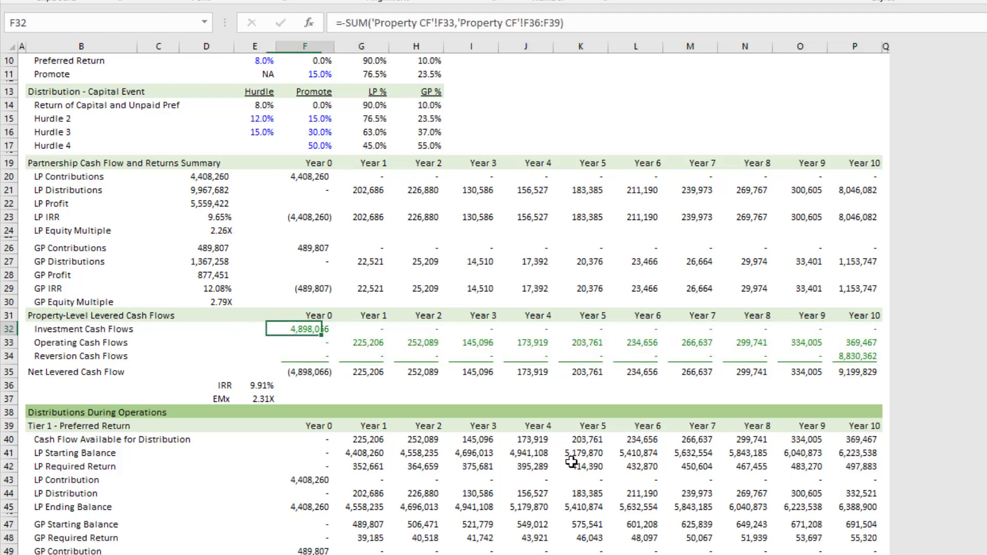
click(261, 386)
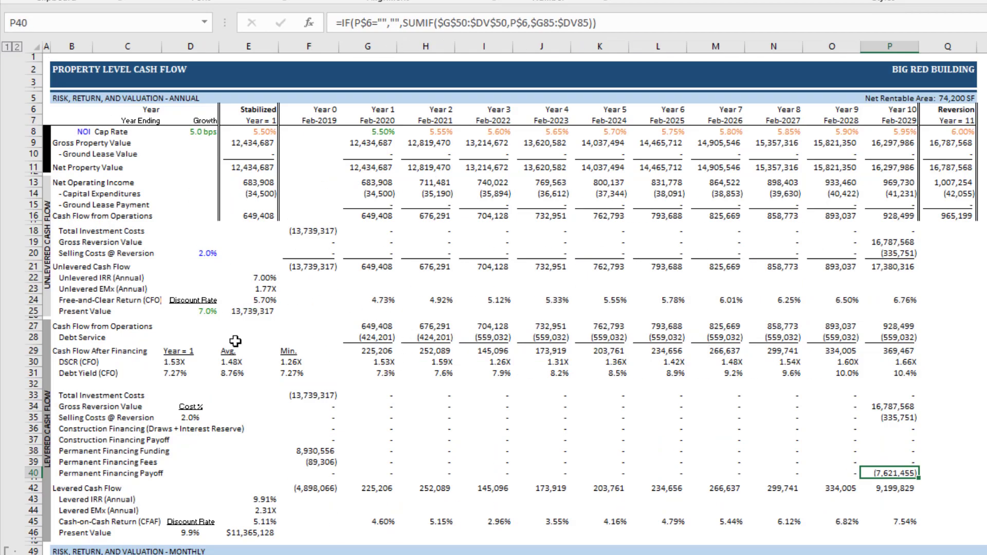
click(267, 499)
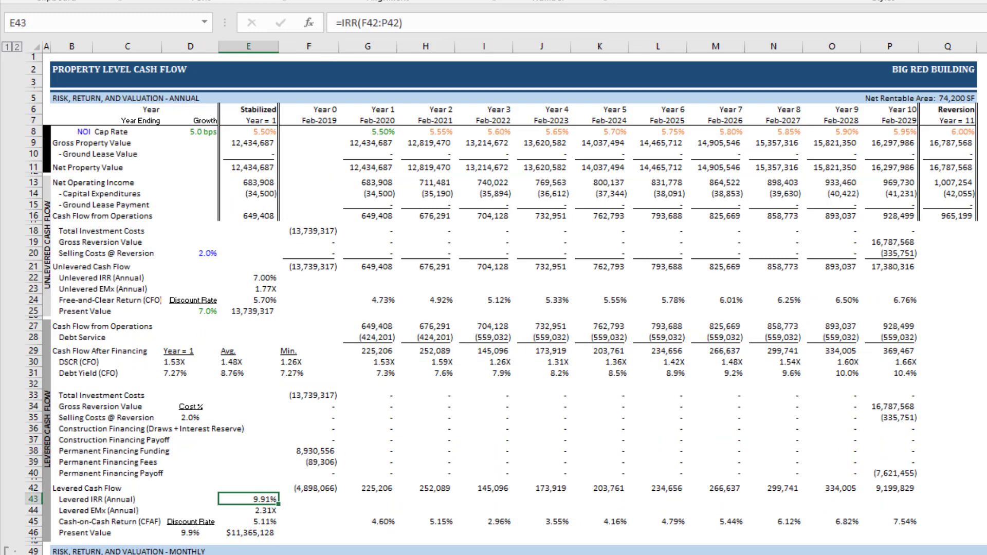
click(264, 511)
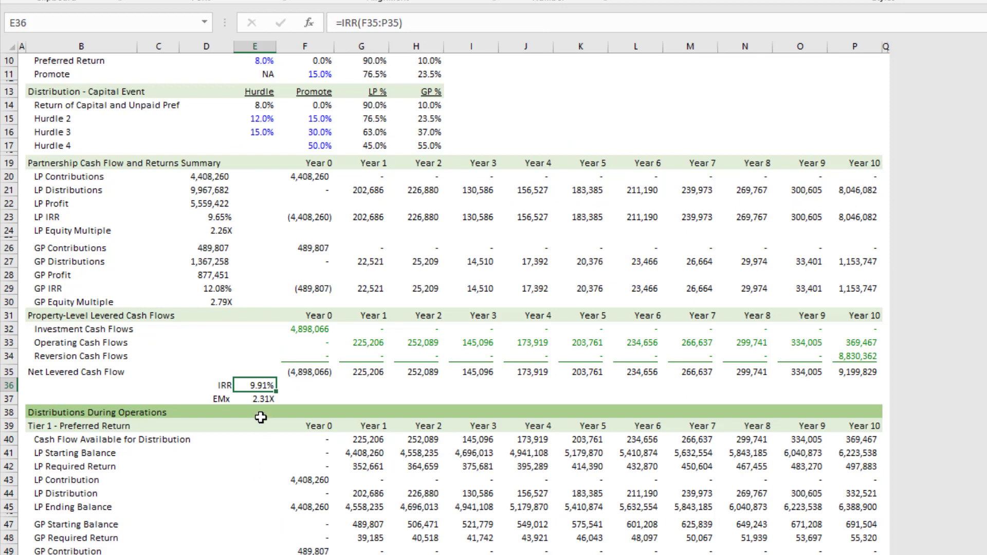
click(263, 399)
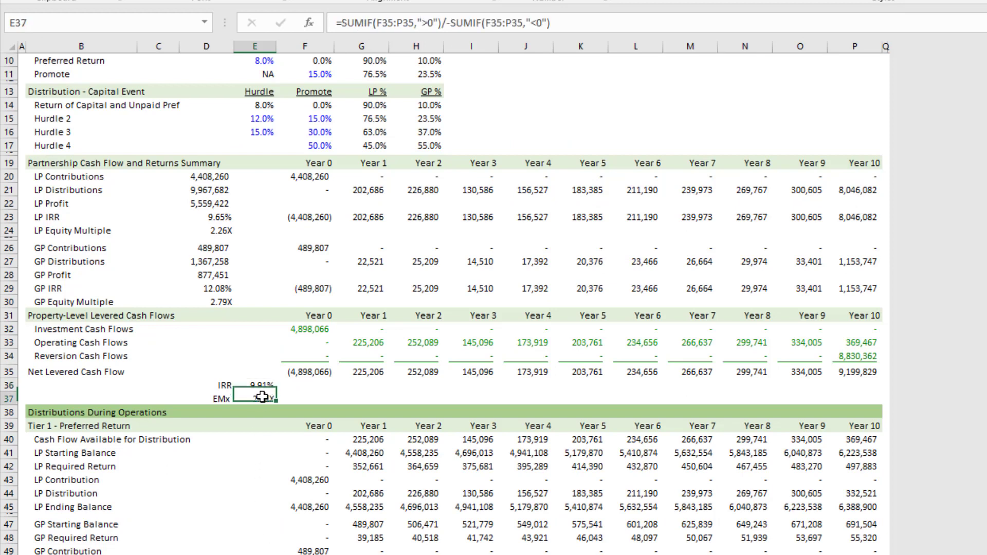
scroll(353, 451, up, 3)
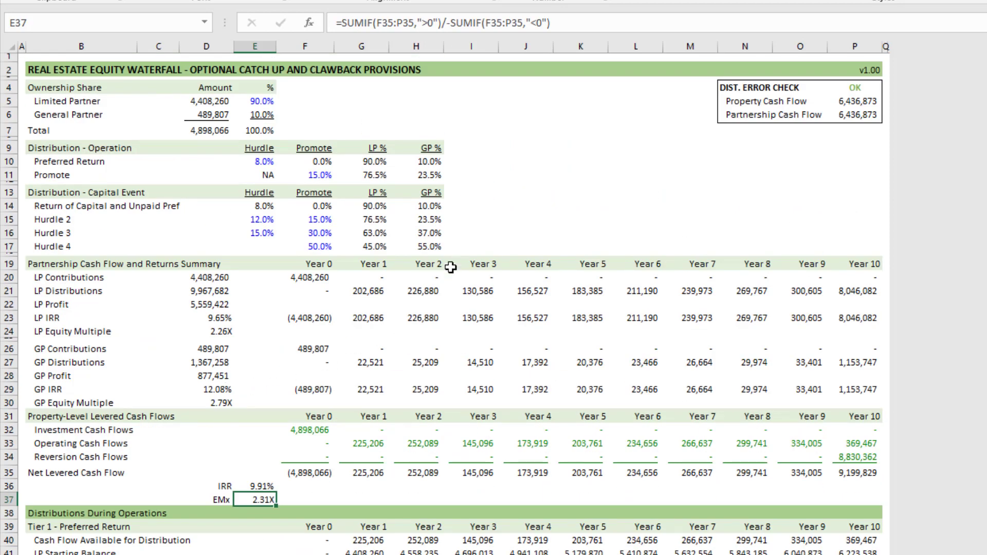